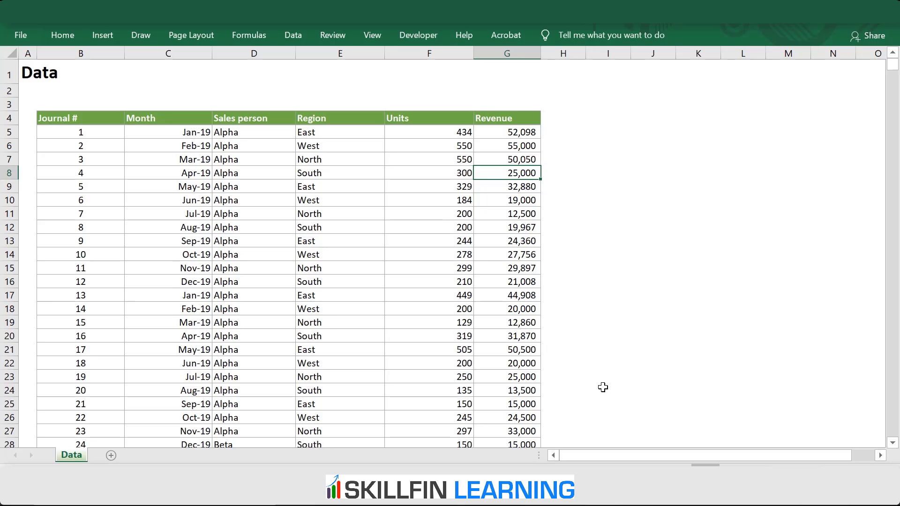
Step: Examine the sales data from the Journal # header down the rows and across the columns for empty rows or columns
click(97, 120)
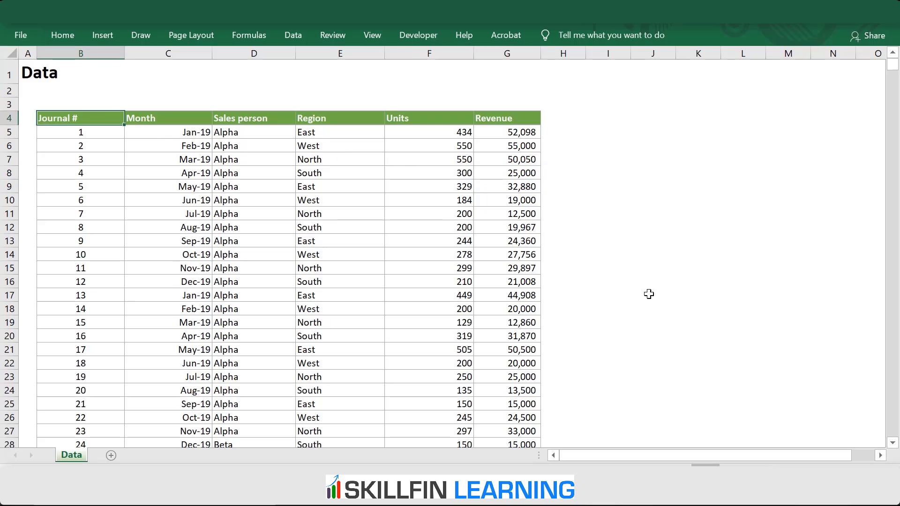
key(Down)
key(Down)
key(Down)
key(Down)
key(Down)
key(Down)
key(Down)
key(Down)
key(Down)
key(Down)
key(Down)
key(Down)
key(Down)
key(Down)
key(Down)
key(Down)
key(Down)
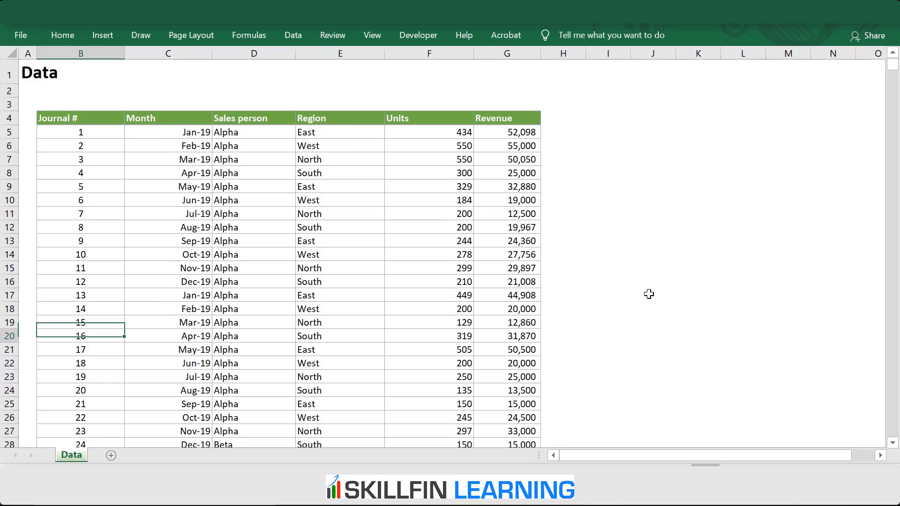
key(Right)
key(Right)
key(Right)
key(Right)
key(Right)
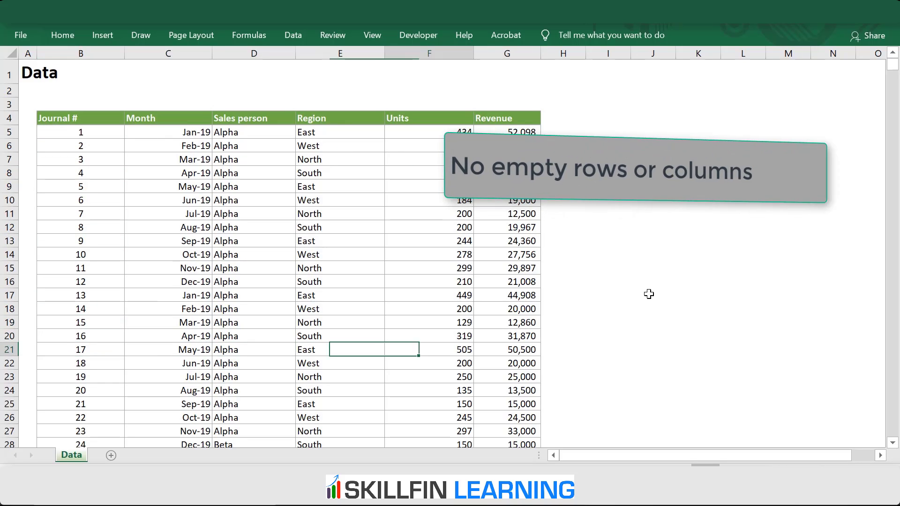
Step: Check that all columns from Journal # to Revenue have headers, and scan the records for totals or subtotals
drag(94, 120, 521, 122)
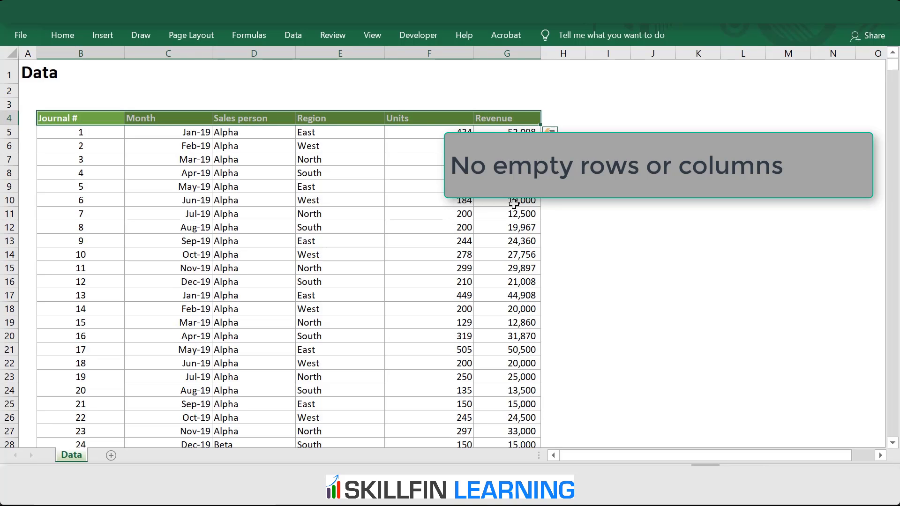
click(152, 185)
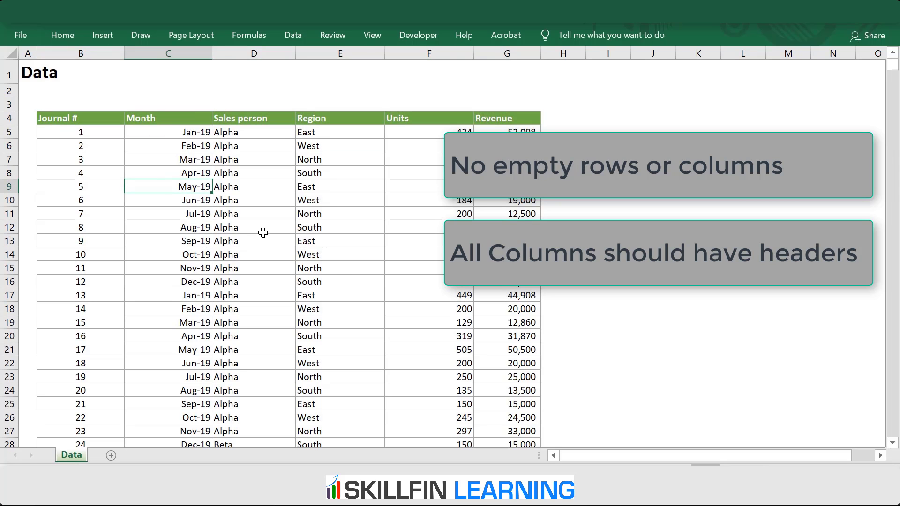
scroll(263, 233, down, 18)
scroll(264, 234, up, 9)
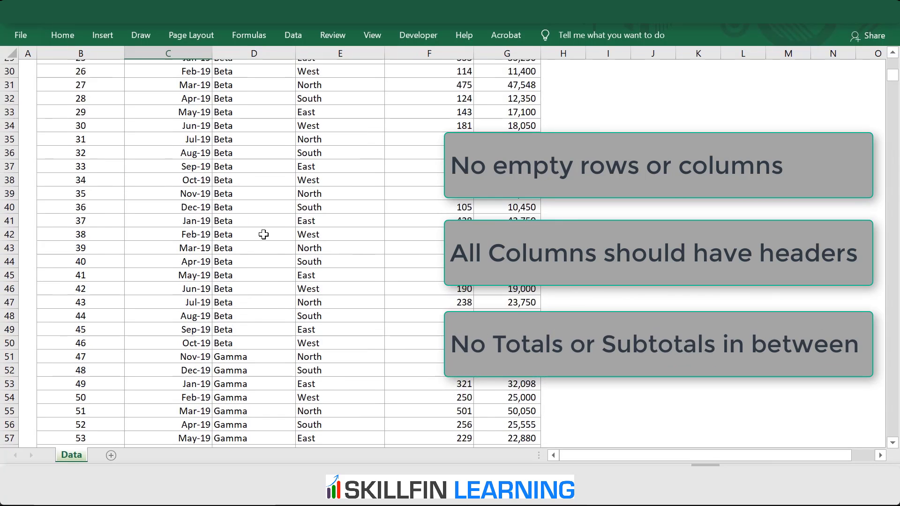
scroll(263, 235, up, 9)
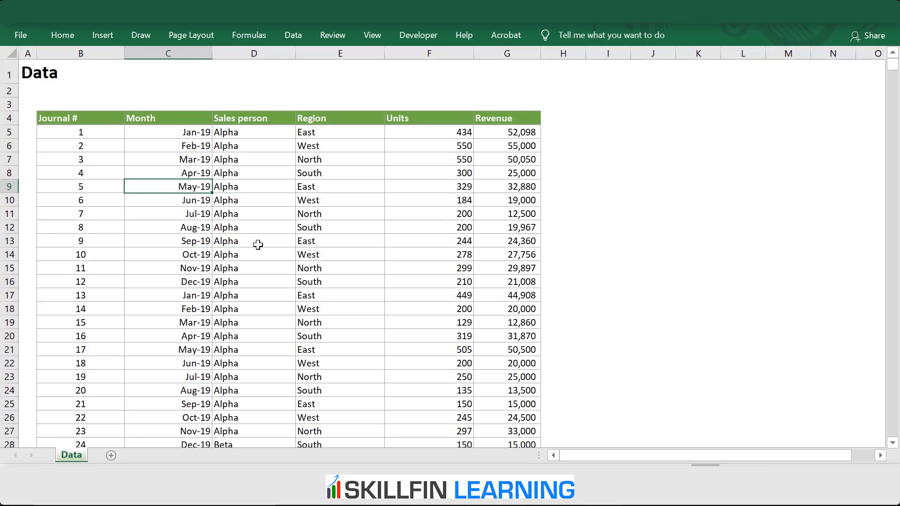
Step: Review the Month column from its first to its last entry for consistent date values
click(196, 134)
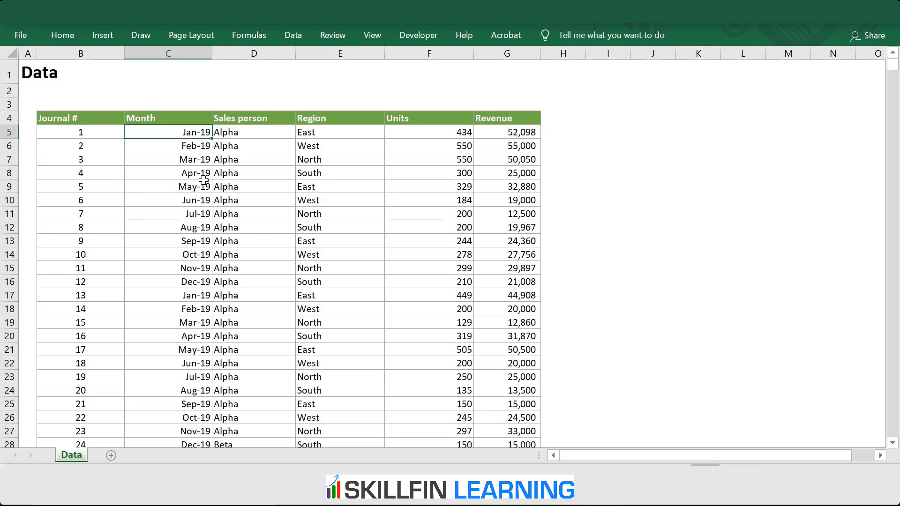
key(ctrl+Down)
key(ctrl+Up)
key(Down)
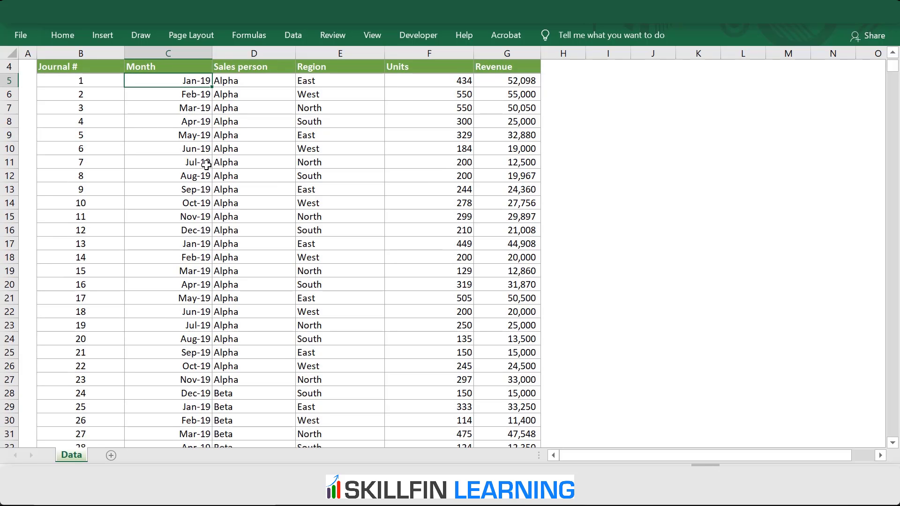
key(ctrl+Down)
key(ctrl+Up)
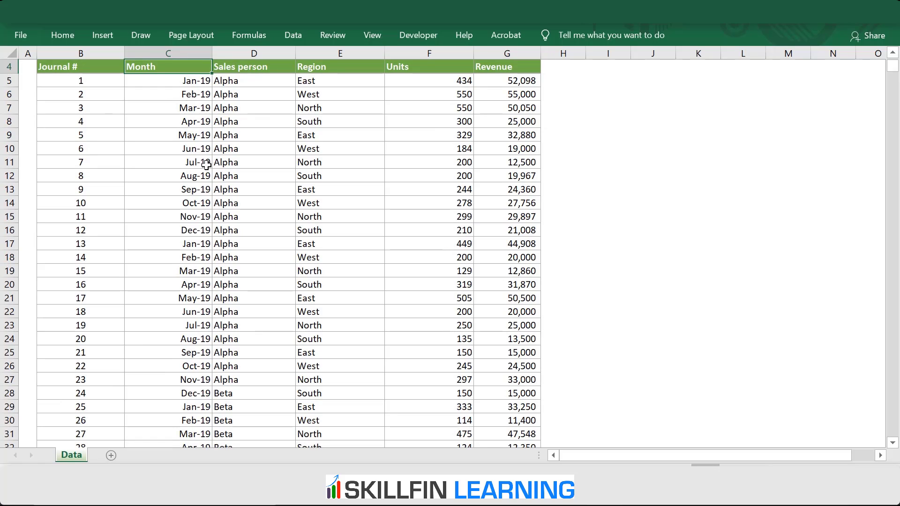
key(Down)
key(ctrl+Down)
key(ctrl+Up)
Step: Inspect the Sales person and Region columns for consistent entries, and return to the sheet's title cell
key(Right)
key(Down)
key(Down)
key(Down)
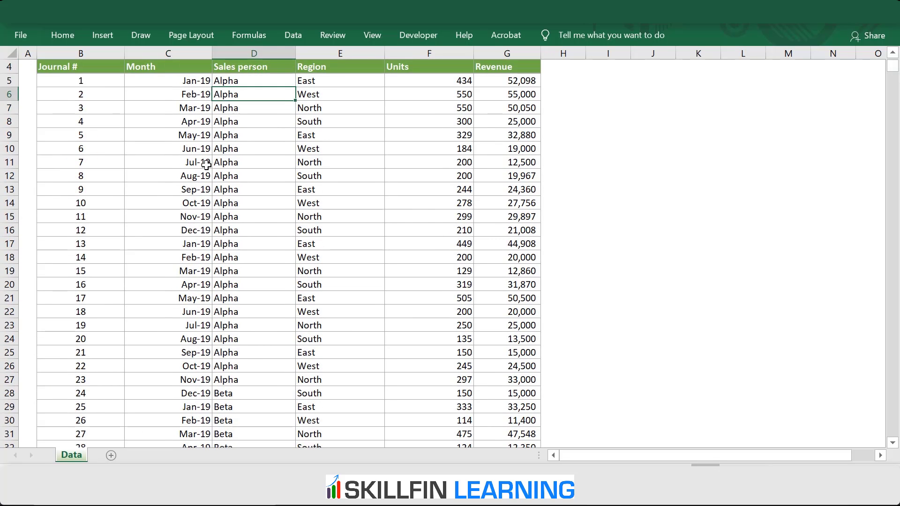
key(Right)
key(Up)
key(Up)
key(Up)
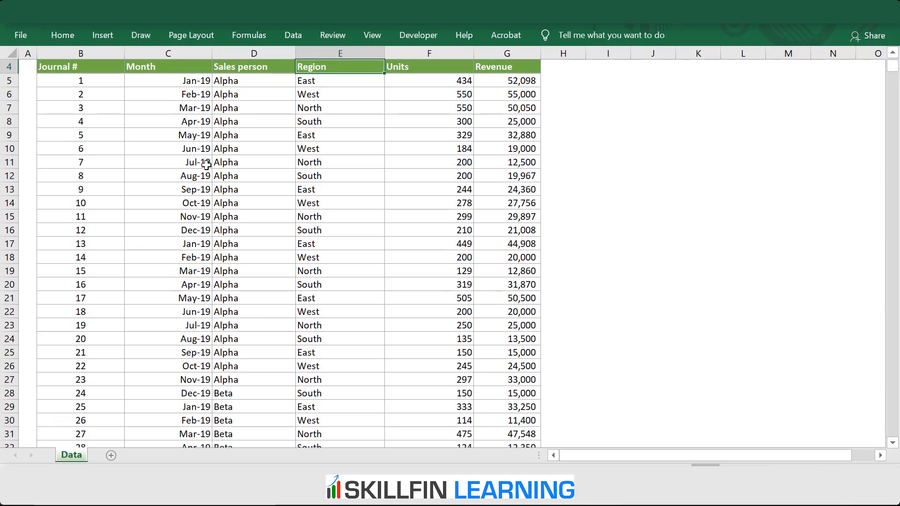
key(Left)
key(Left)
key(Left)
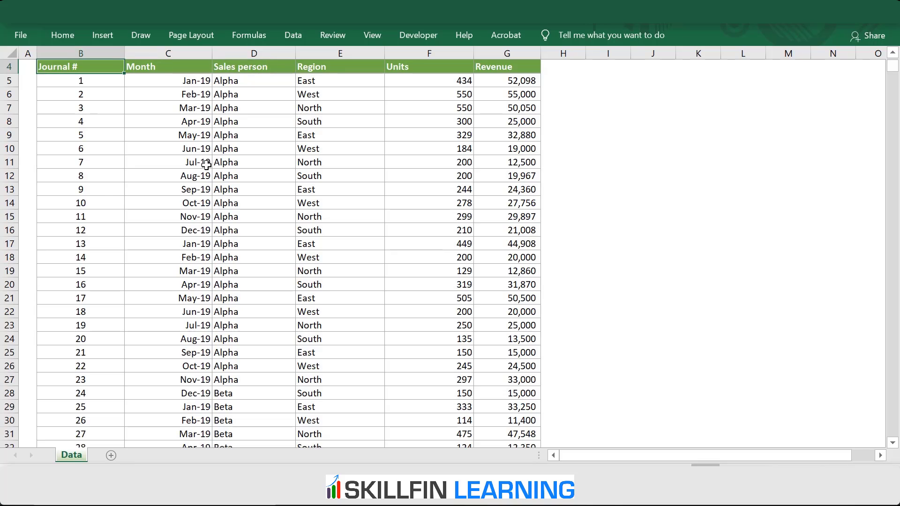
key(ctrl+Up)
key(Left)
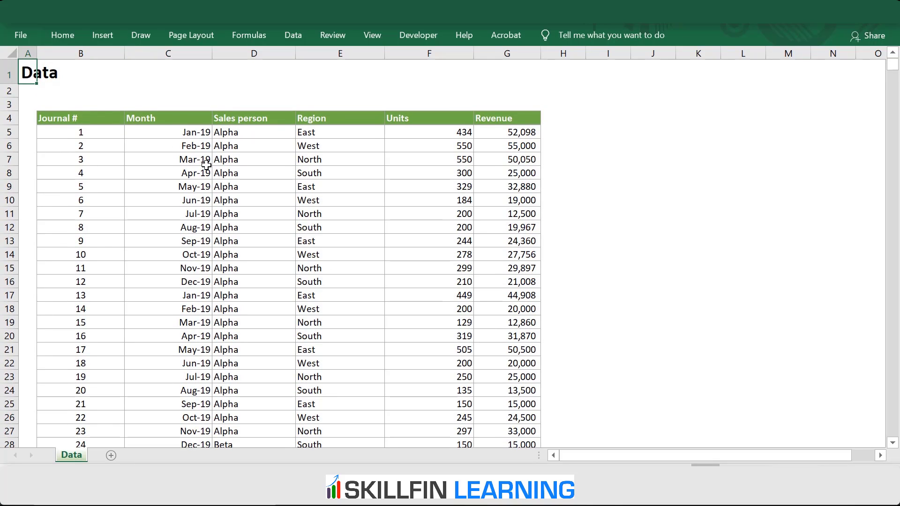
click(78, 117)
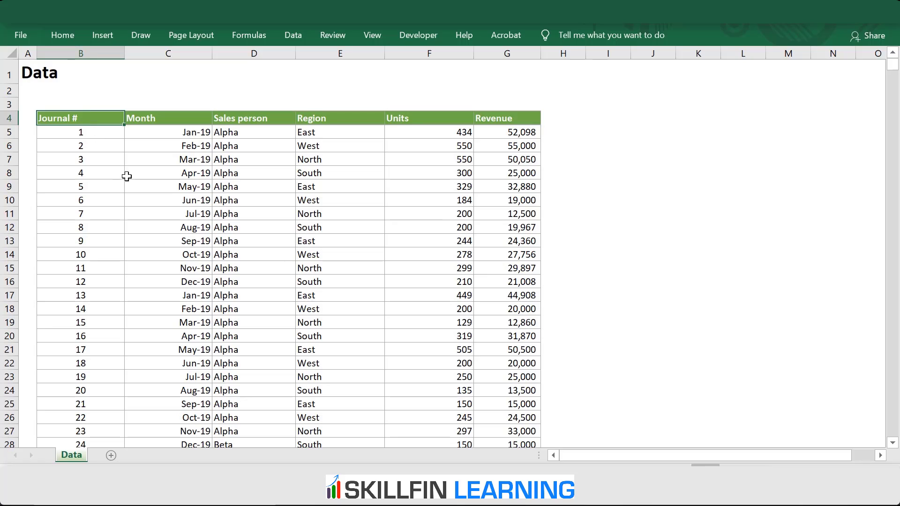
click(112, 41)
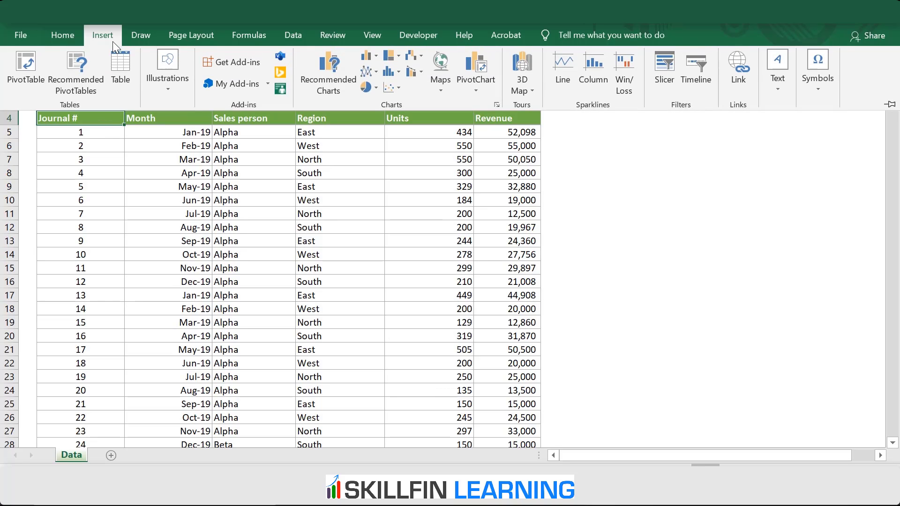
click(24, 68)
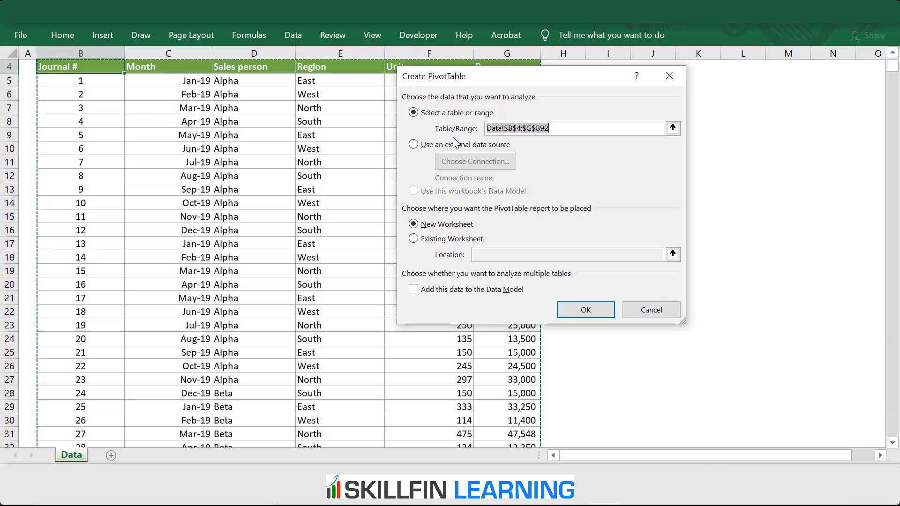
click(654, 312)
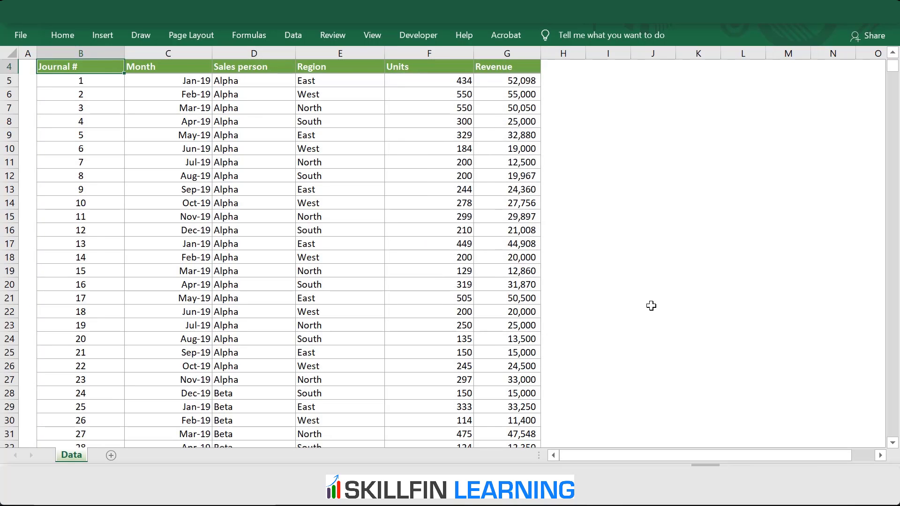
Step: Convert the data range $B$4:$G$892 into a table with headers
scroll(149, 121, up, 1)
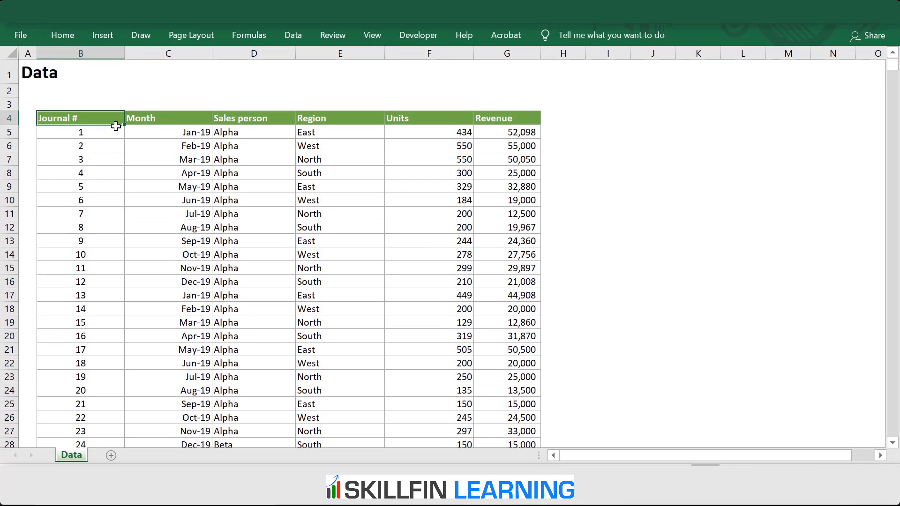
click(109, 141)
click(106, 120)
key(ctrl+t)
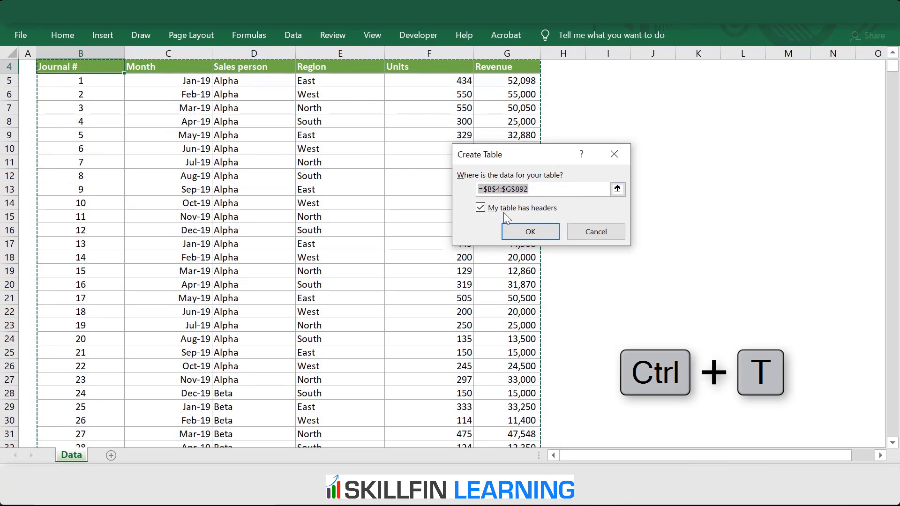
click(529, 234)
click(370, 230)
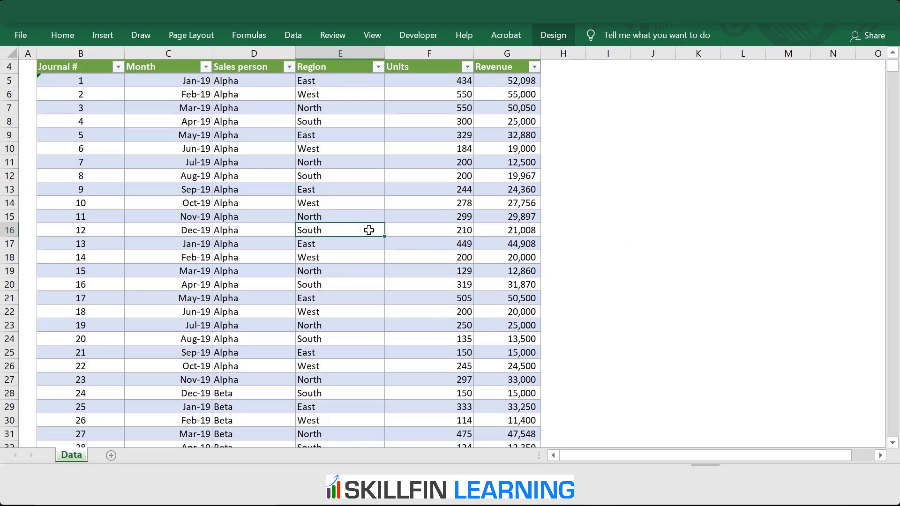
Step: Apply the light table style with a dark header and unshaded rows to the sales data table
scroll(369, 230, up, 1)
click(73, 123)
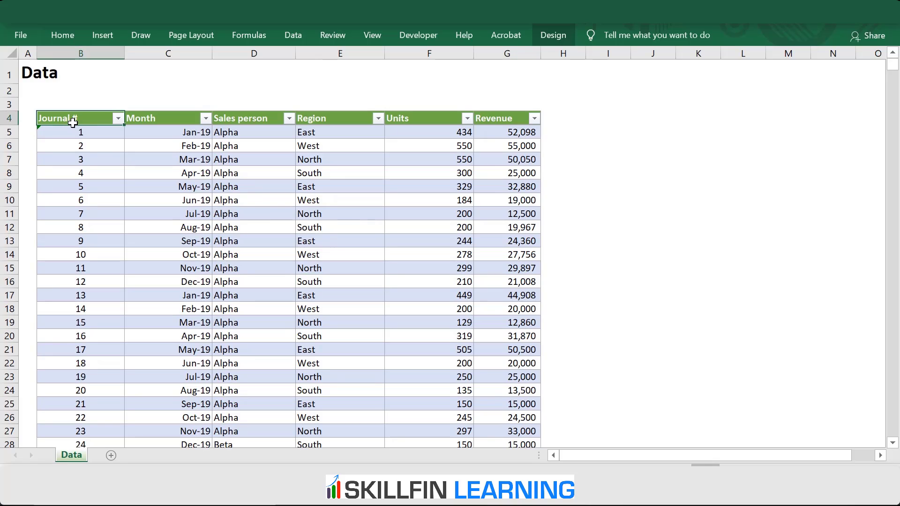
click(556, 36)
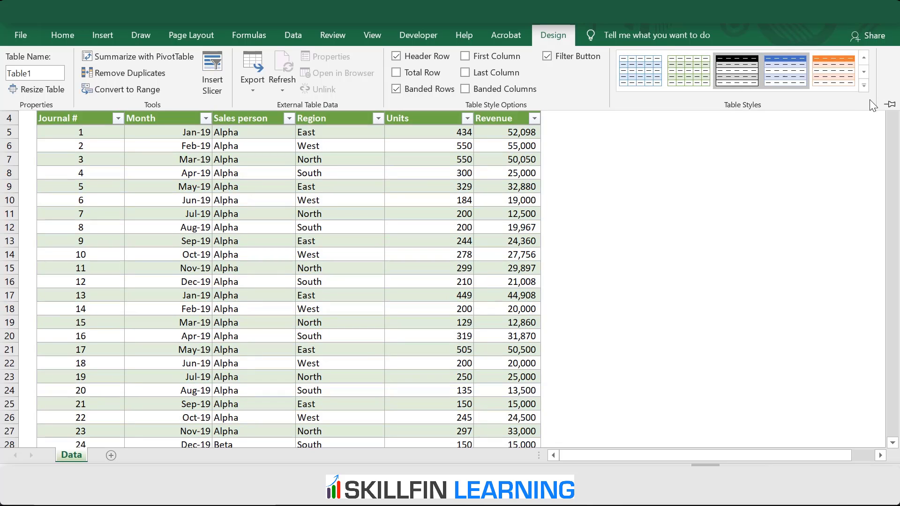
click(864, 86)
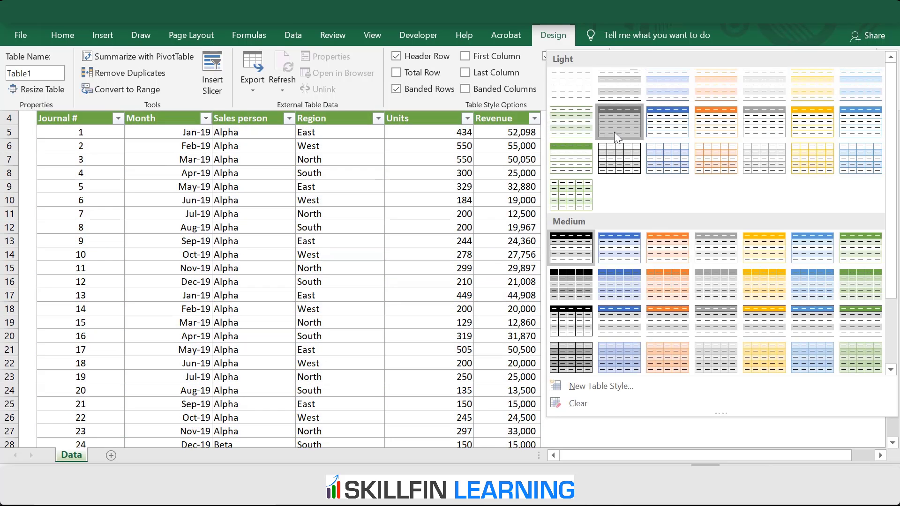
click(615, 131)
click(427, 200)
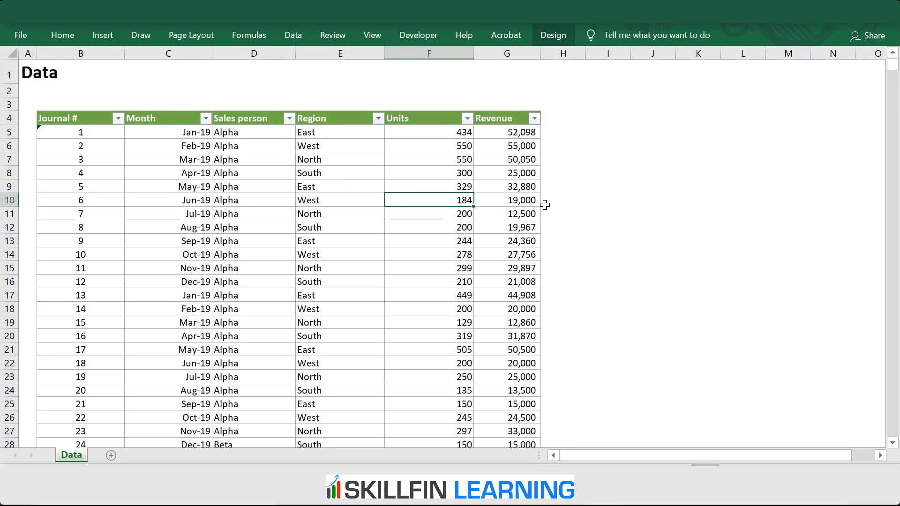
Step: Insert a PivotTable based on Table1 in a new worksheet
scroll(545, 205, down, 15)
scroll(545, 205, up, 7)
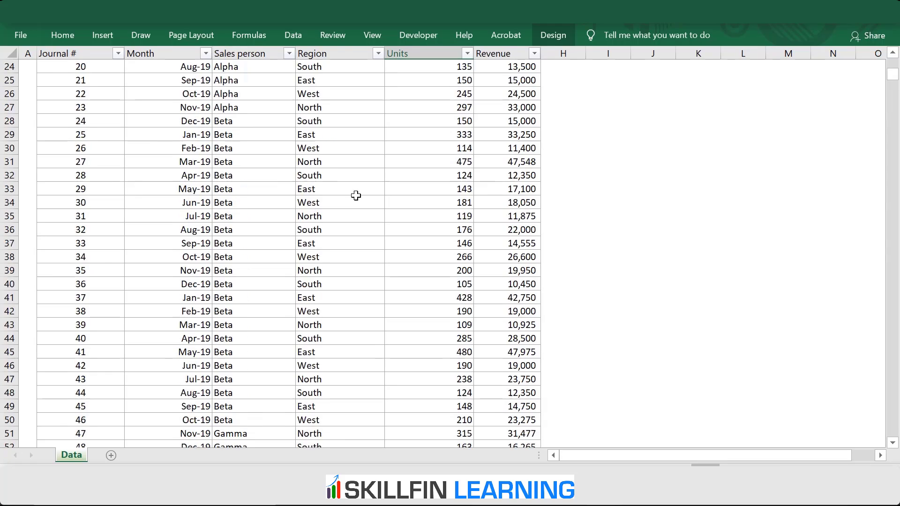
scroll(356, 196, up, 8)
click(81, 119)
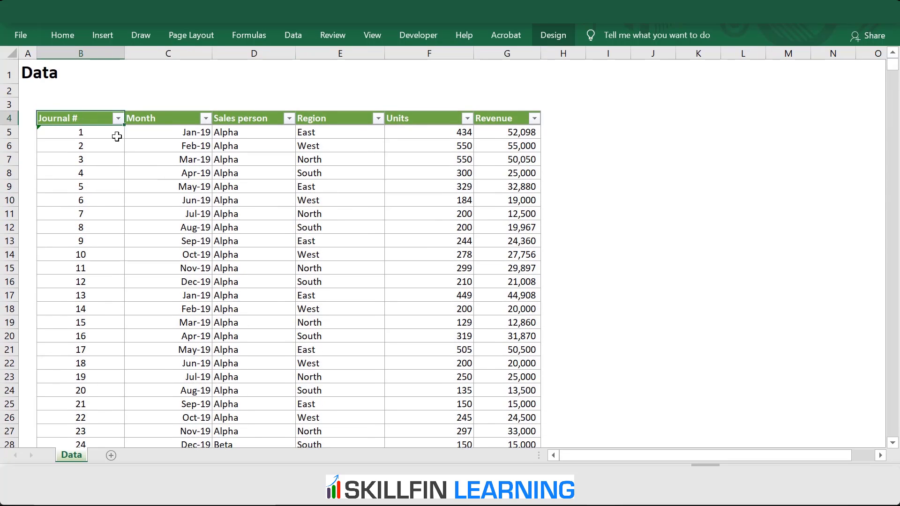
click(108, 39)
click(23, 69)
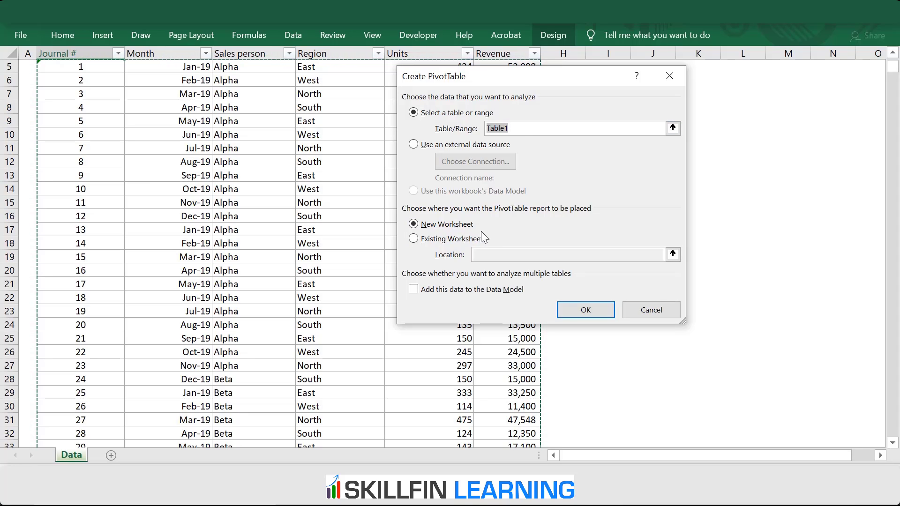
click(612, 307)
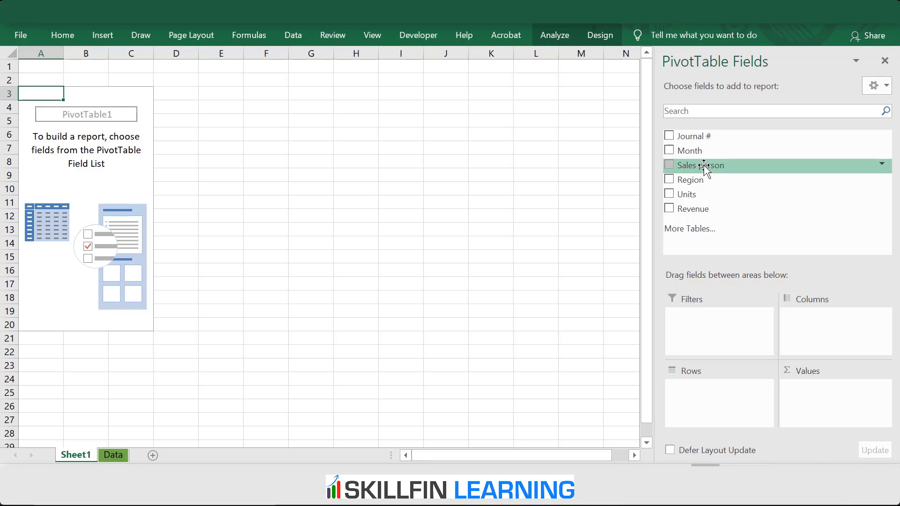
Step: Lay out the PivotTable with Sales person as rows, Revenue as summed values, Region as columns and Month as report filter
drag(704, 166, 696, 397)
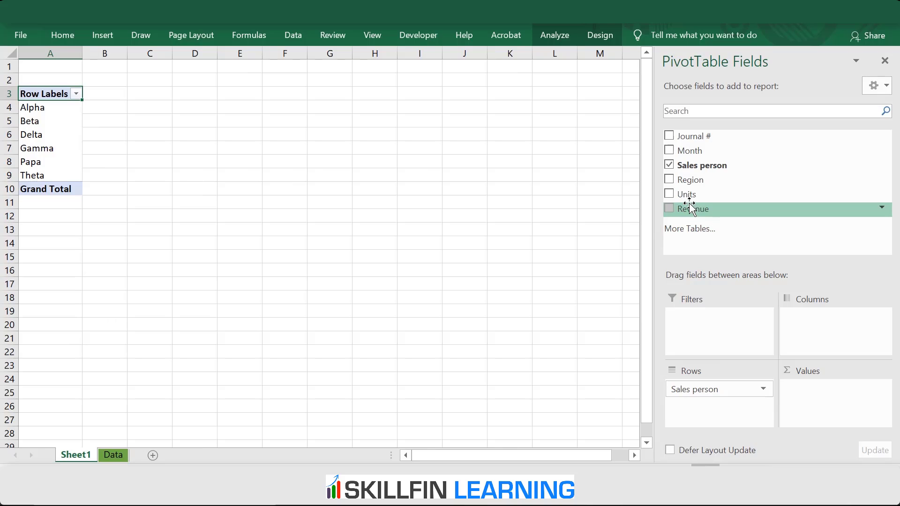
drag(690, 205, 813, 407)
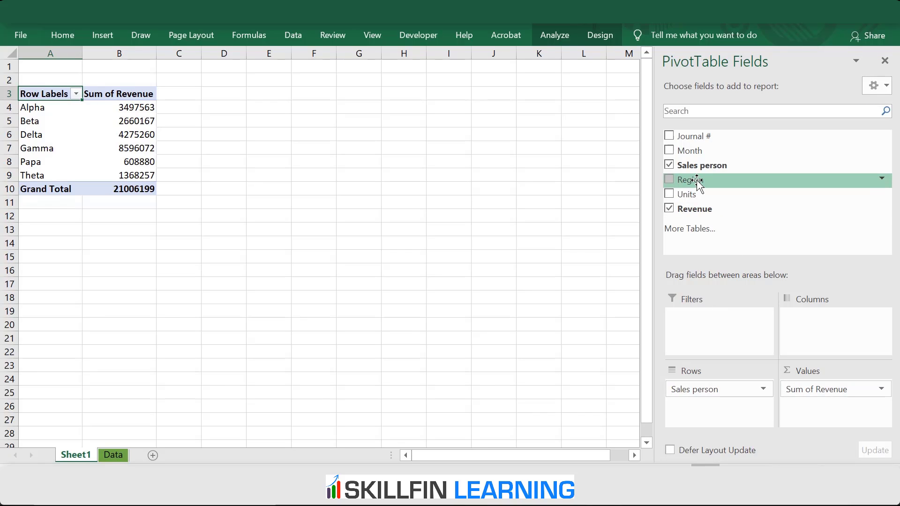
drag(691, 180, 818, 342)
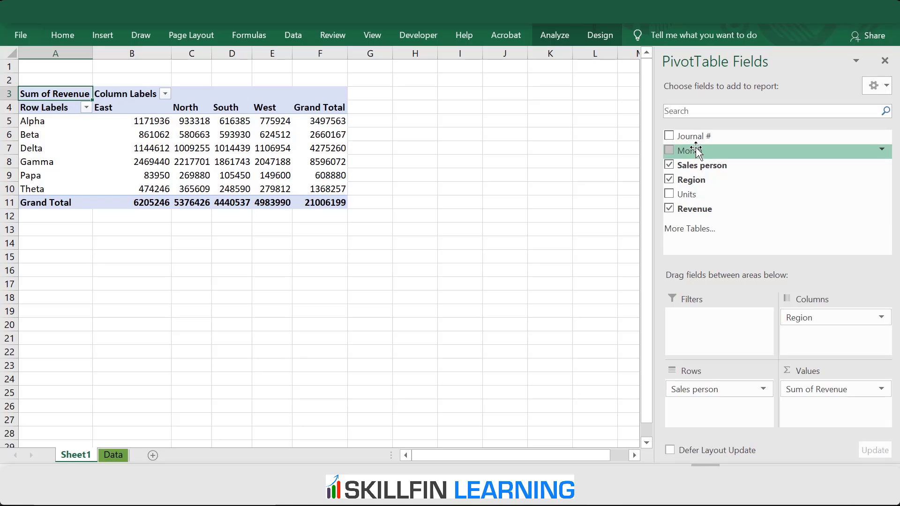
drag(697, 150, 718, 334)
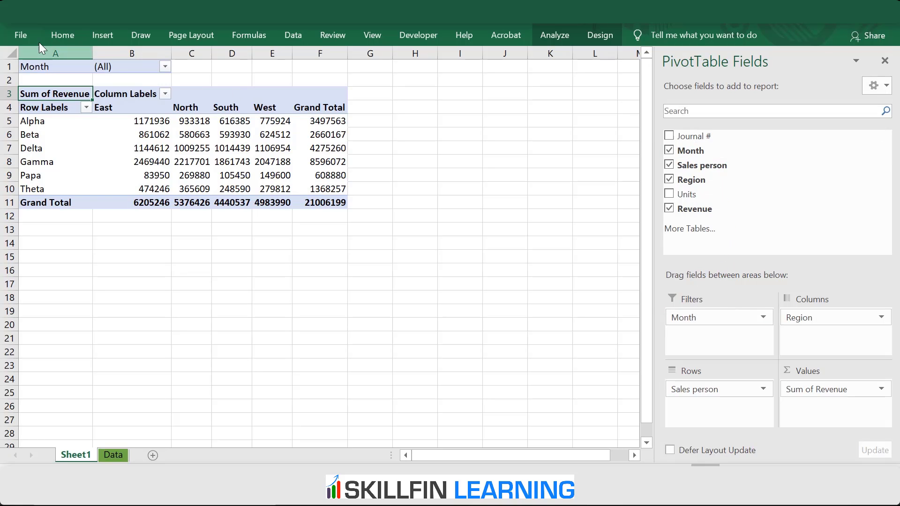
Step: Filter the PivotTable report by Month to show only Jan-18
click(165, 66)
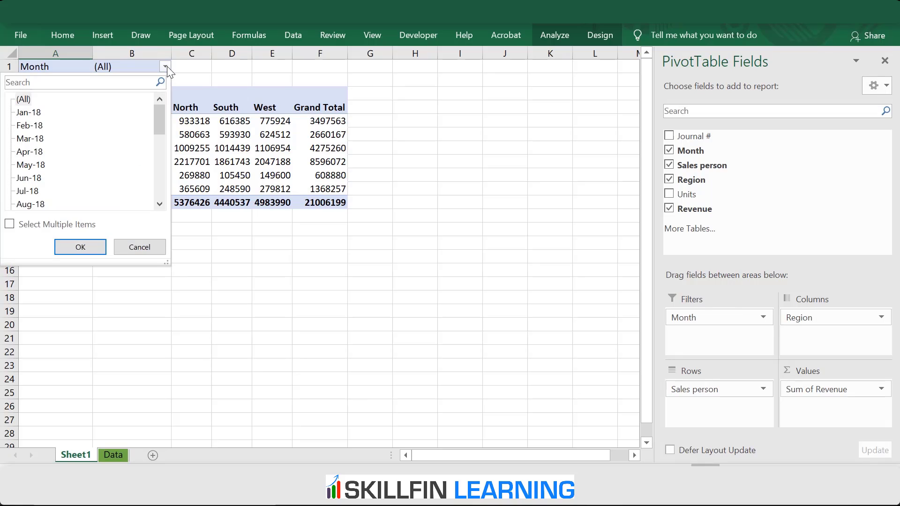
click(37, 114)
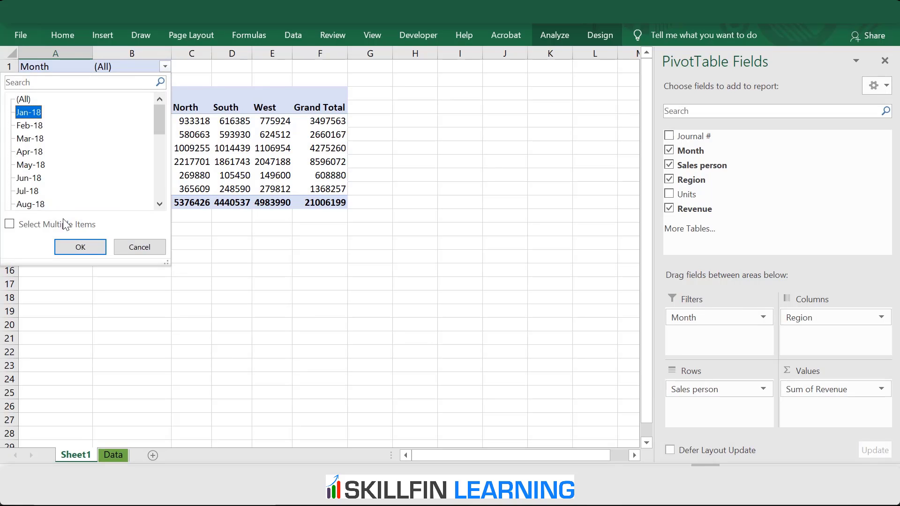
click(69, 253)
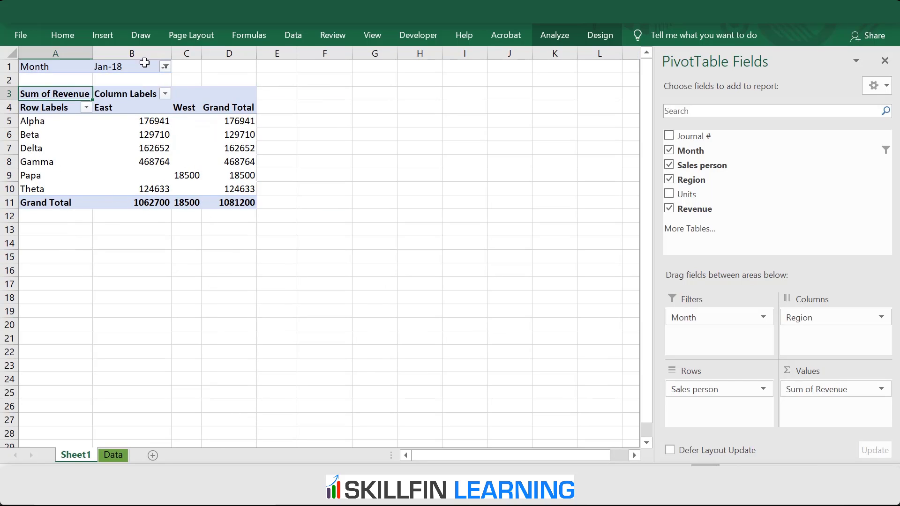
Step: Switch the PivotTable's Month report filter to Aug-18
click(165, 66)
click(41, 205)
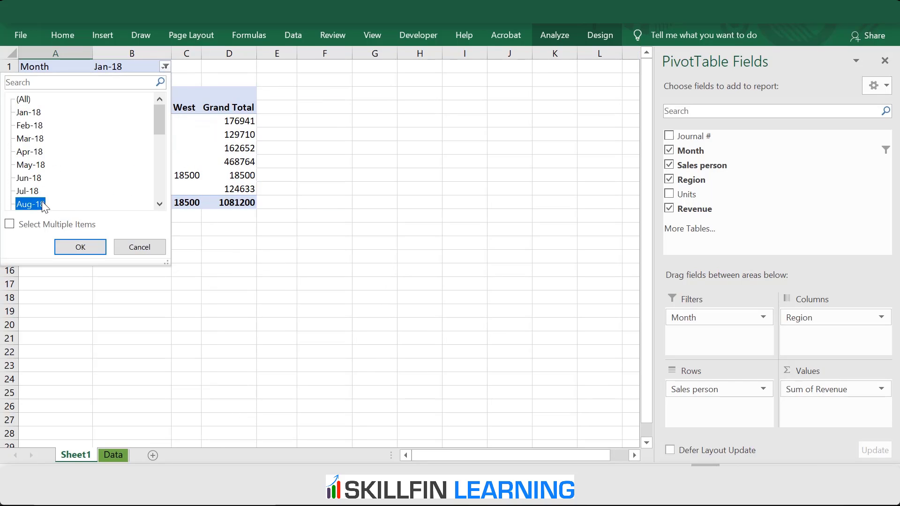
click(86, 247)
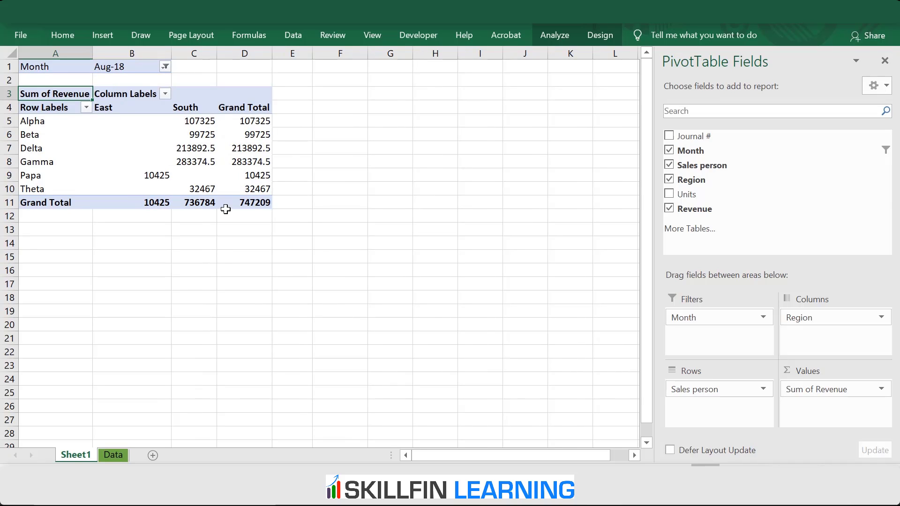
Step: Reset the PivotTable's Month report filter to (All)
click(165, 67)
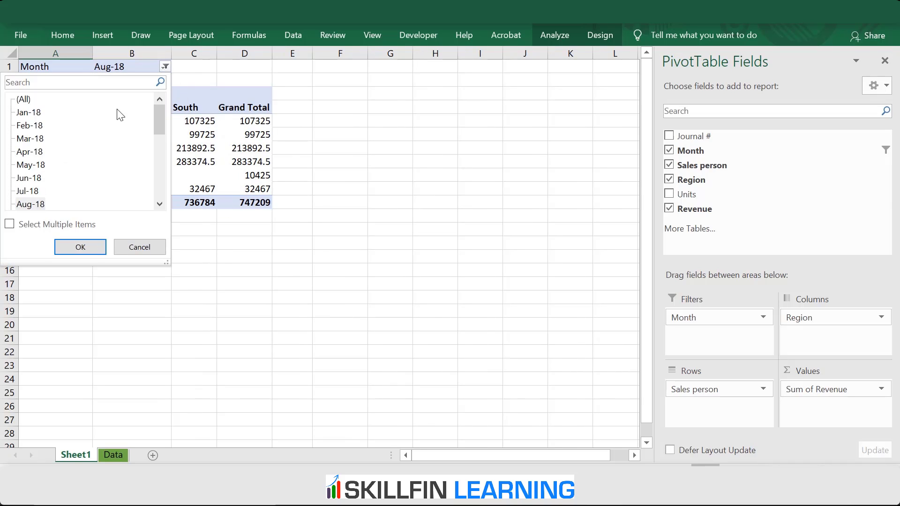
click(33, 99)
click(91, 247)
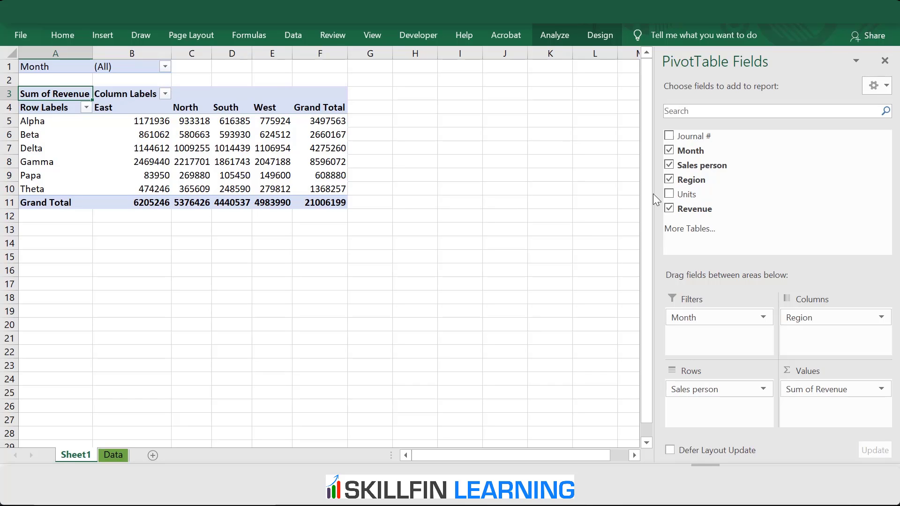
Step: Format the PivotTable's Sum of Revenue values as Number with a 1000 separator and 0 decimal places
mouse_move(308, 191)
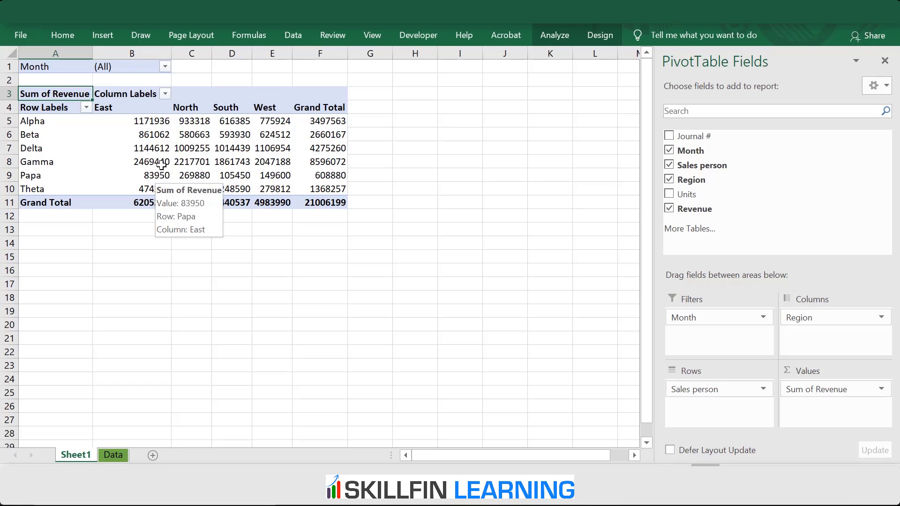
mouse_move(156, 121)
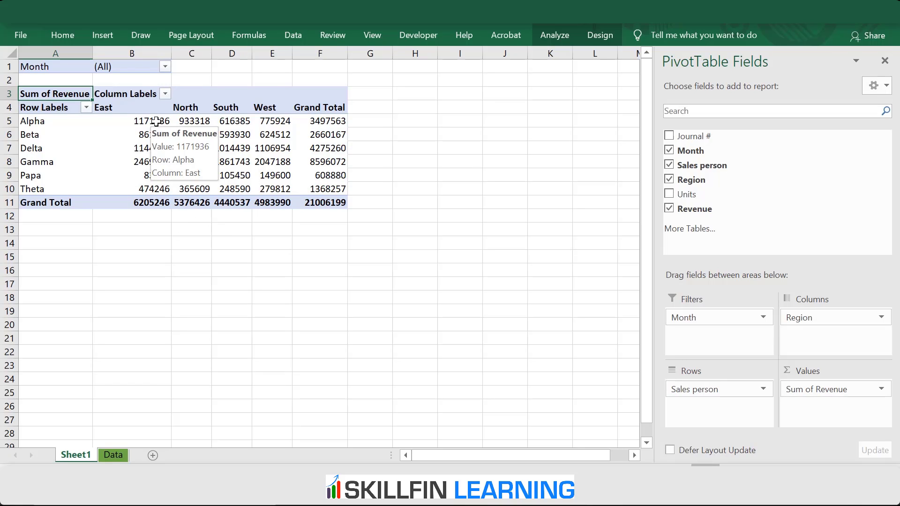
click(156, 121)
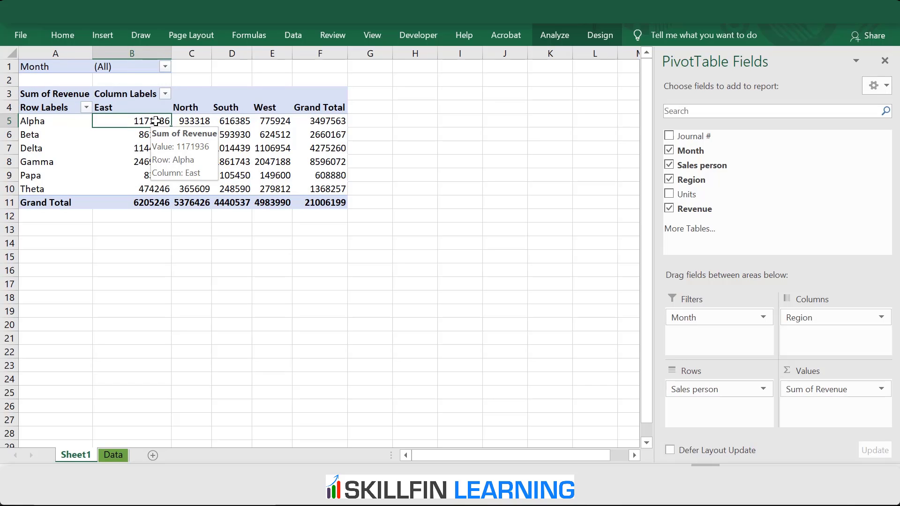
right_click(156, 121)
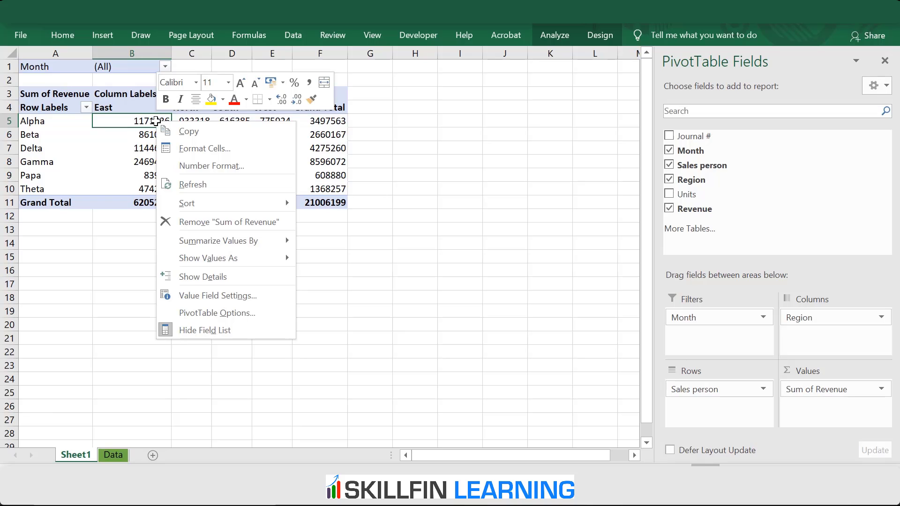
click(206, 166)
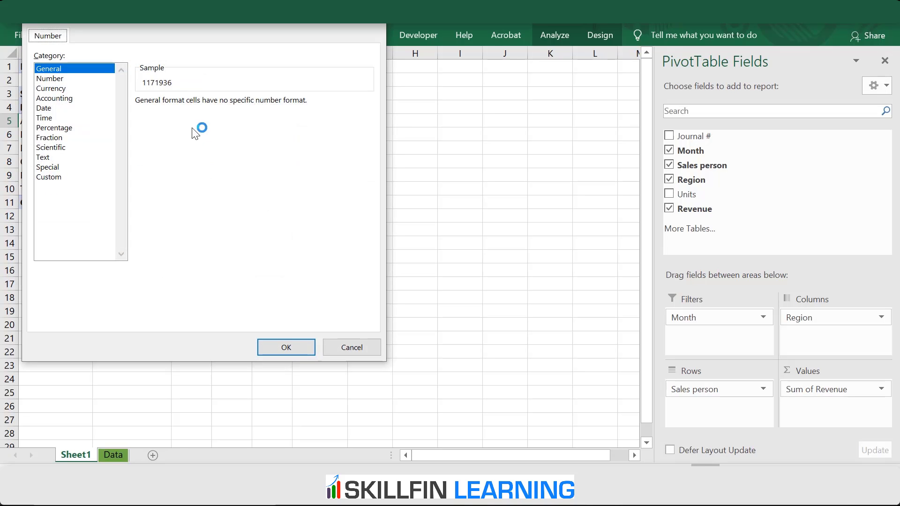
drag(258, 25, 562, 32)
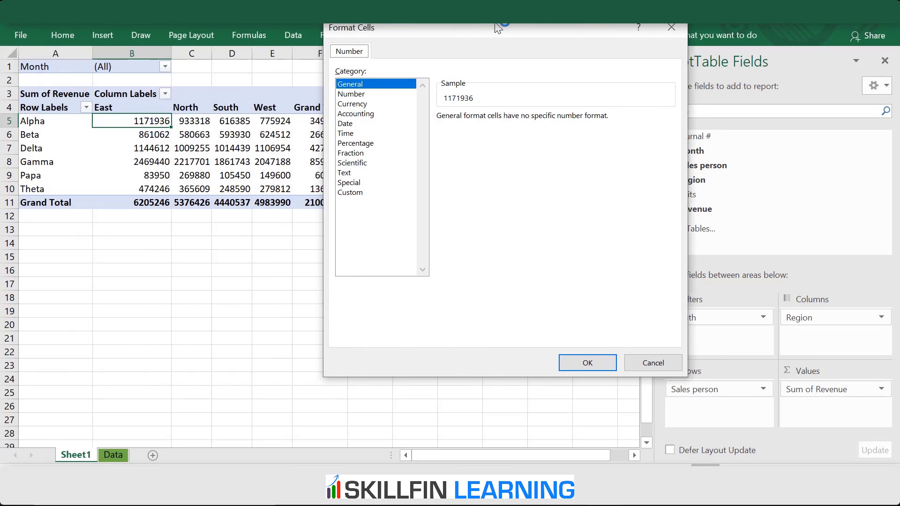
click(365, 94)
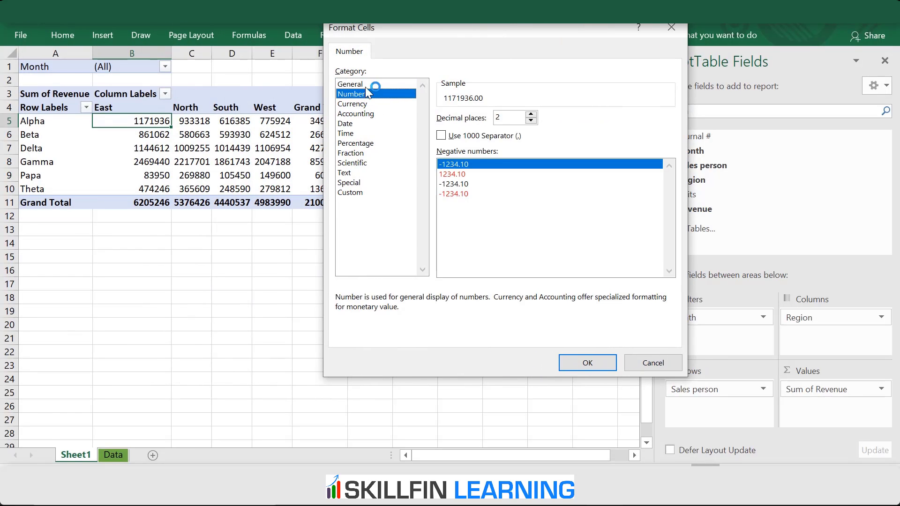
click(441, 136)
click(531, 120)
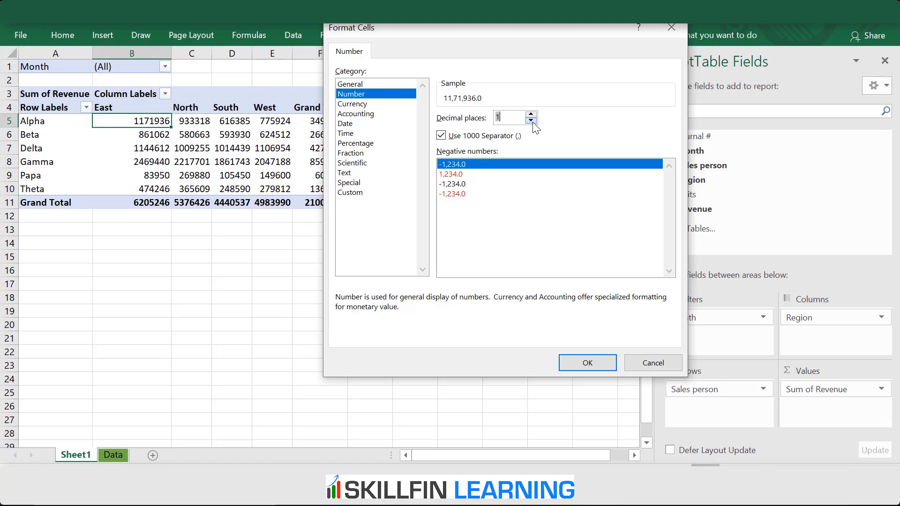
click(531, 120)
click(581, 364)
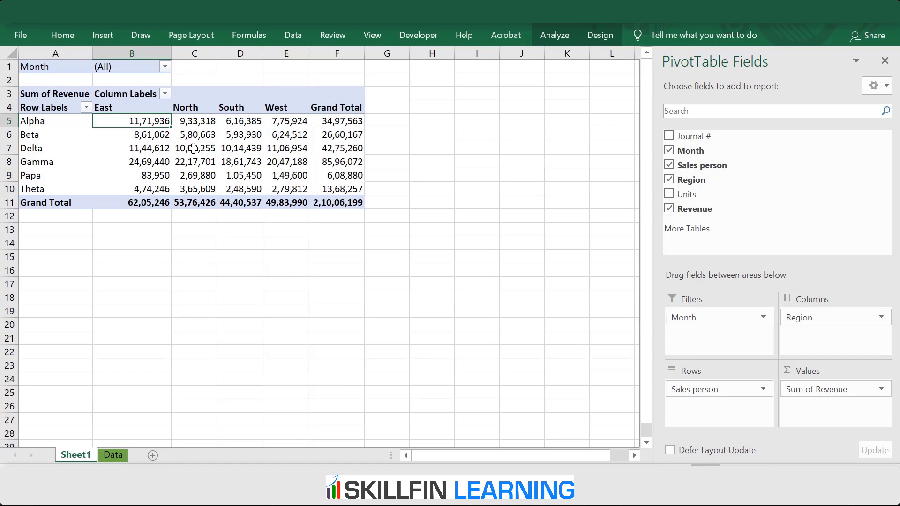
Step: Hide the row and column field headers of the PivotTable
mouse_move(193, 171)
mouse_move(139, 116)
click(138, 97)
click(42, 109)
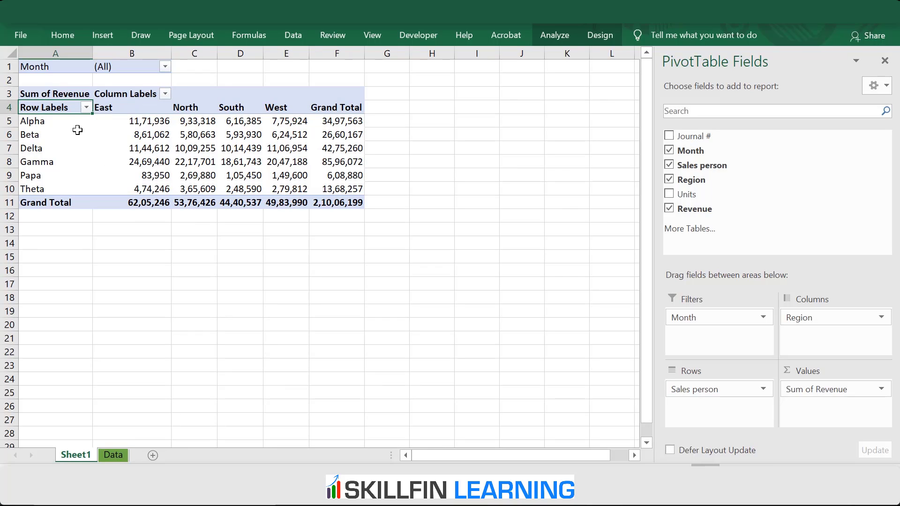
click(46, 123)
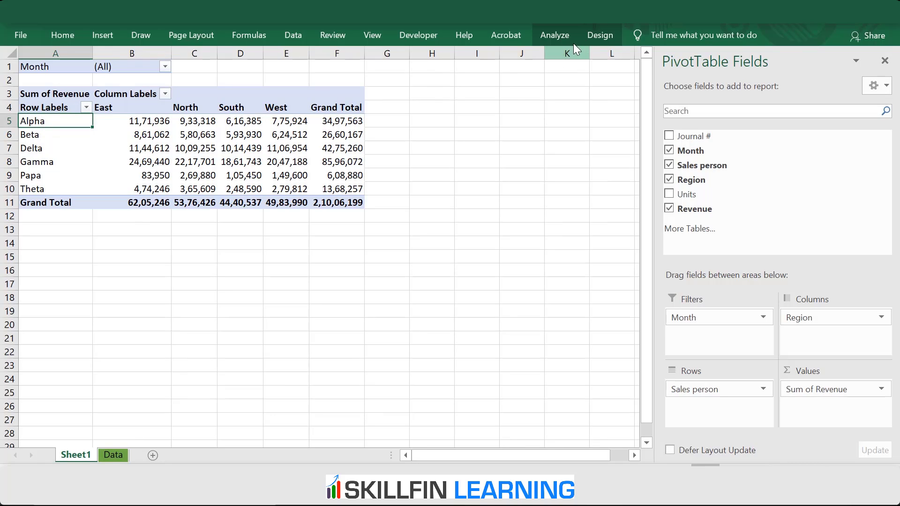
click(562, 35)
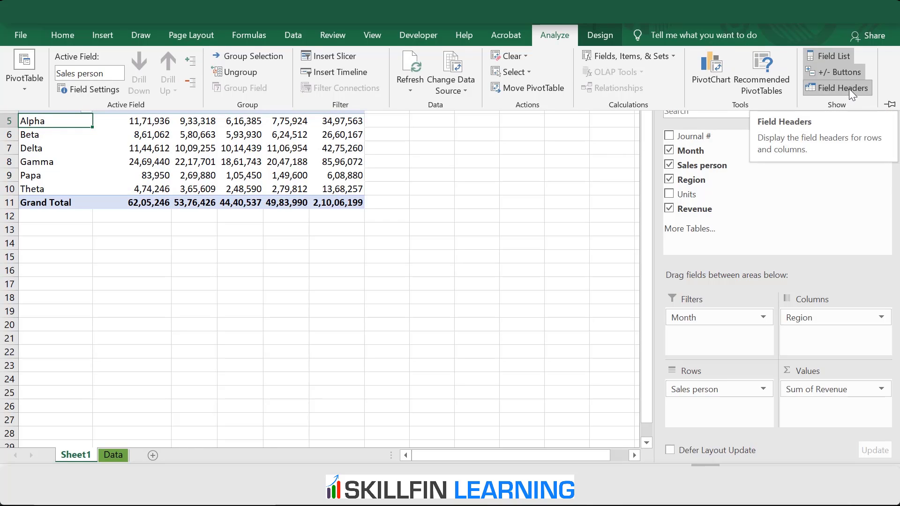
click(849, 88)
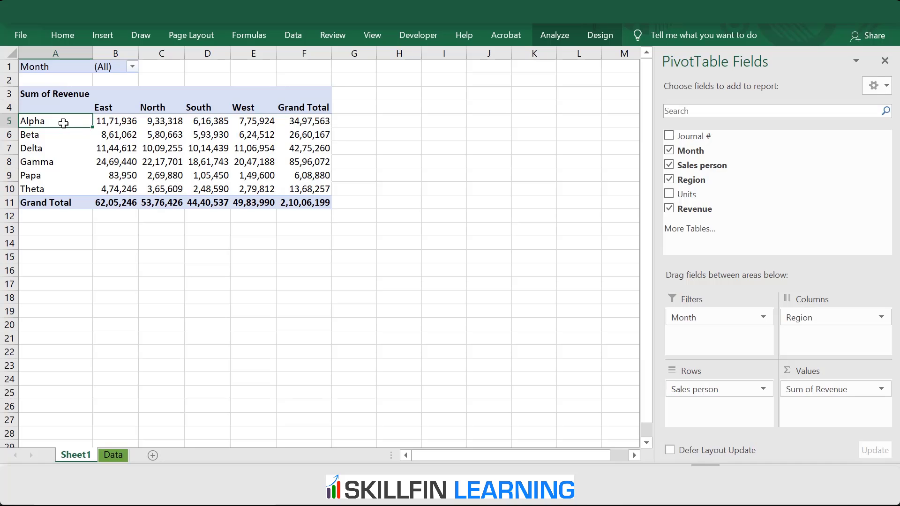
click(602, 30)
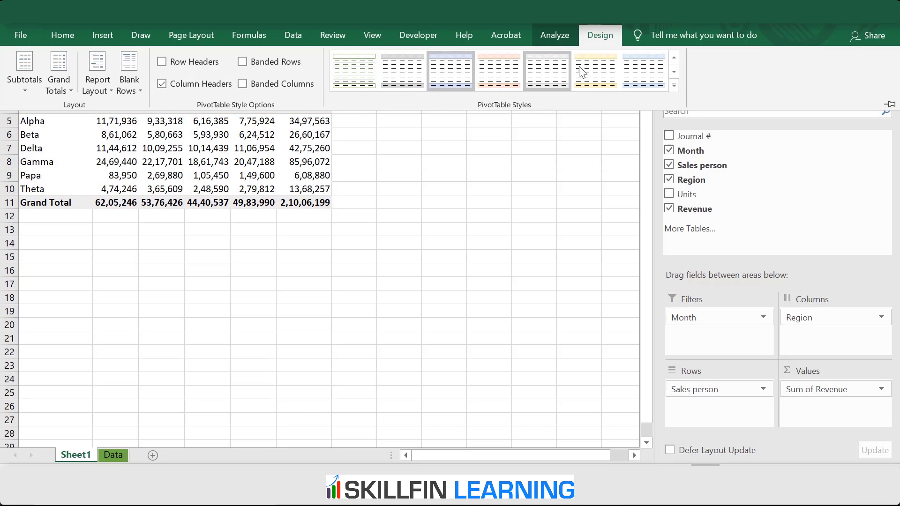
click(674, 86)
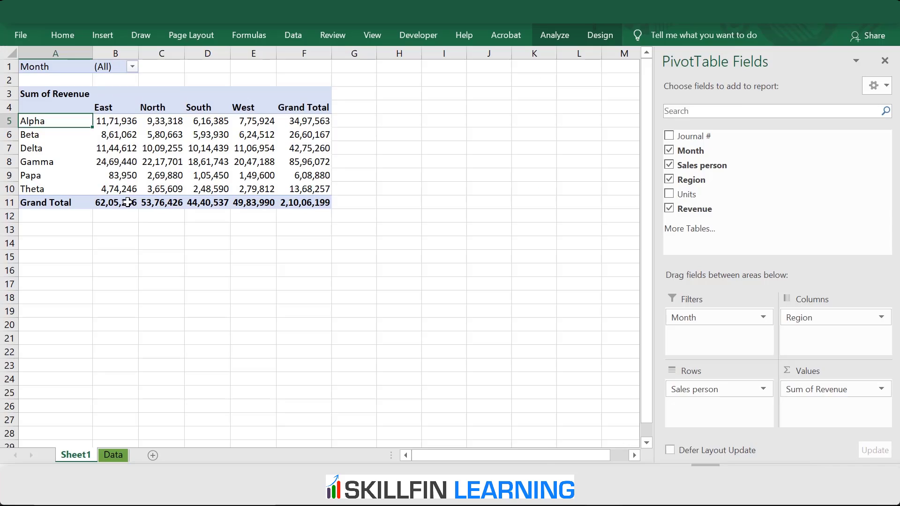
click(82, 215)
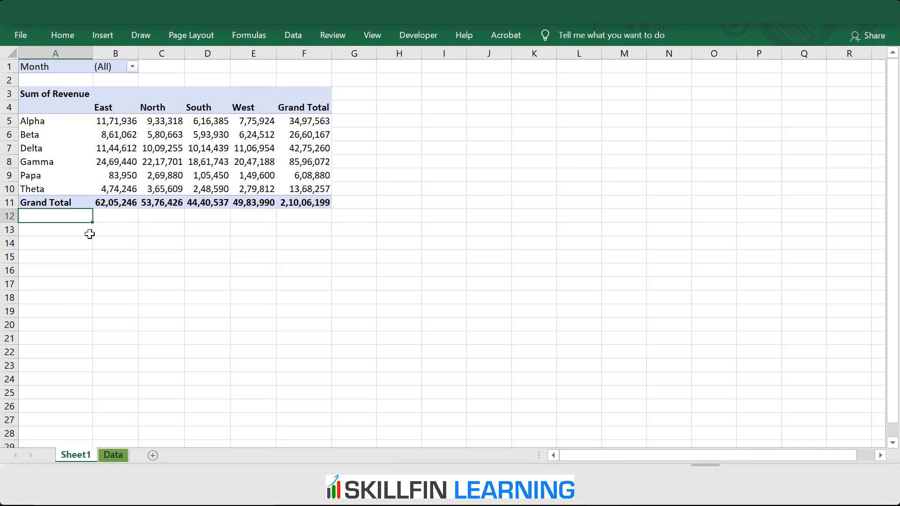
Step: Turn off the PivotTable's grand totals for both rows and columns
drag(50, 204, 303, 198)
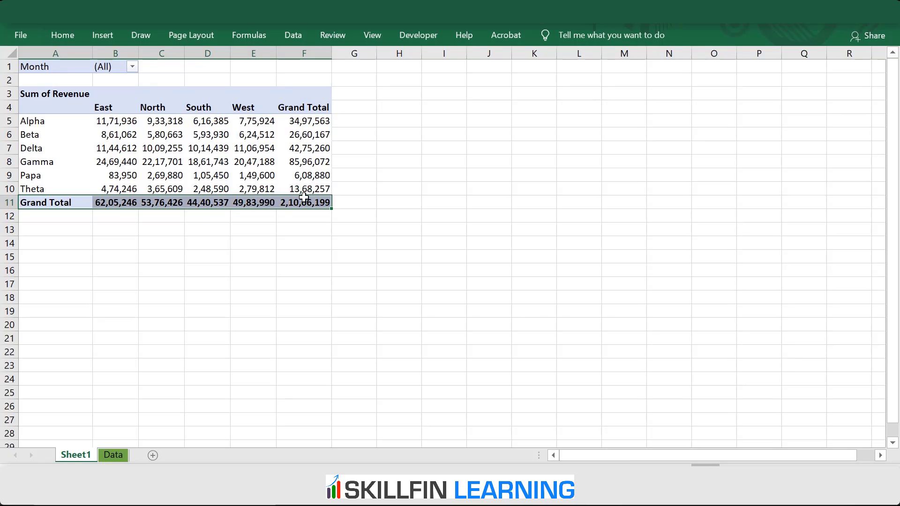
drag(319, 120, 311, 196)
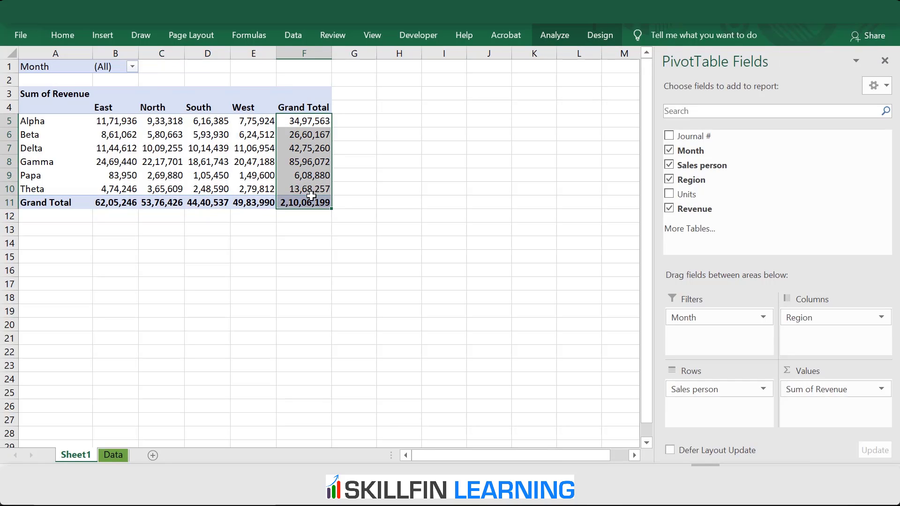
click(183, 175)
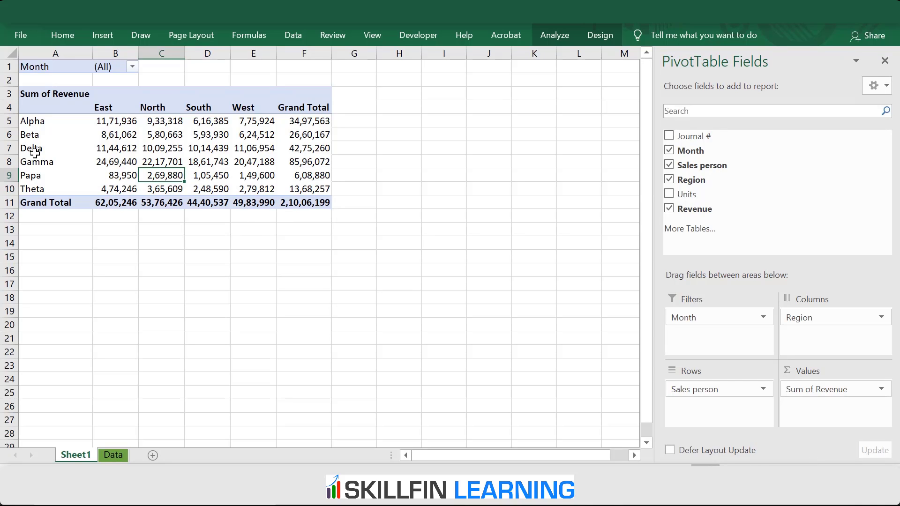
click(9, 161)
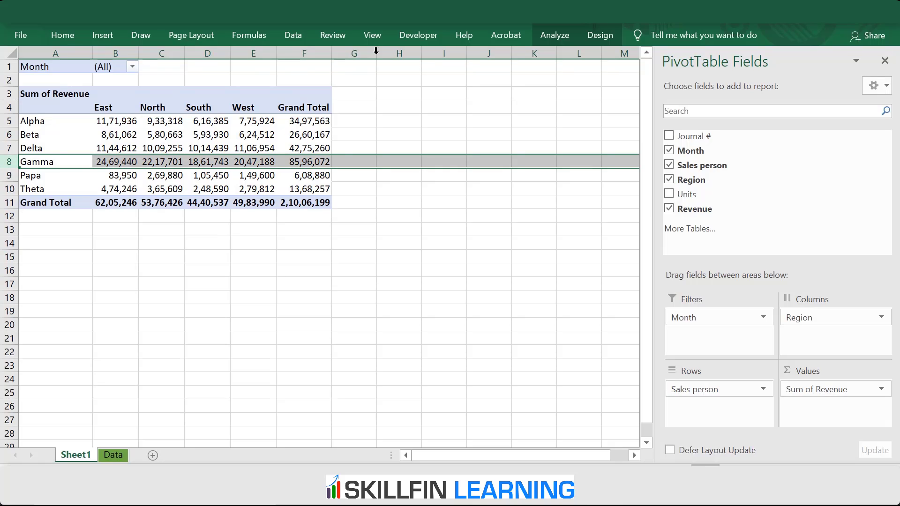
click(608, 27)
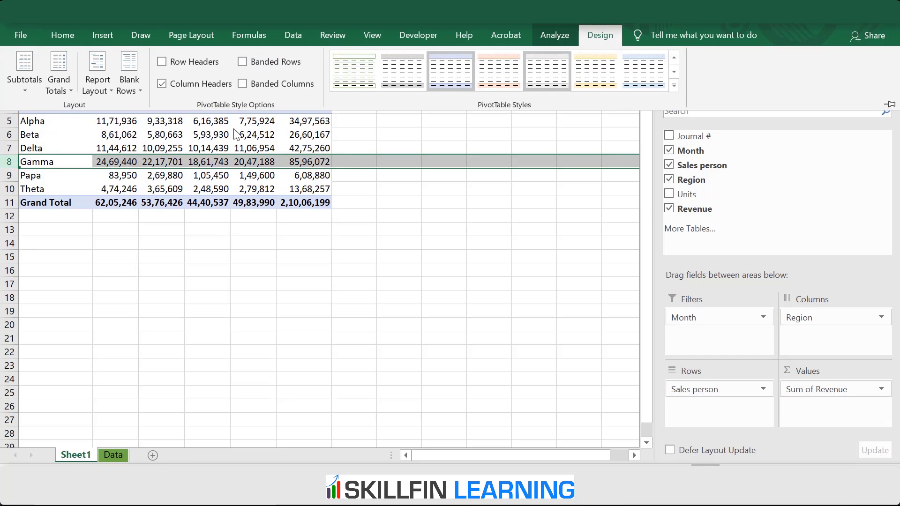
click(71, 87)
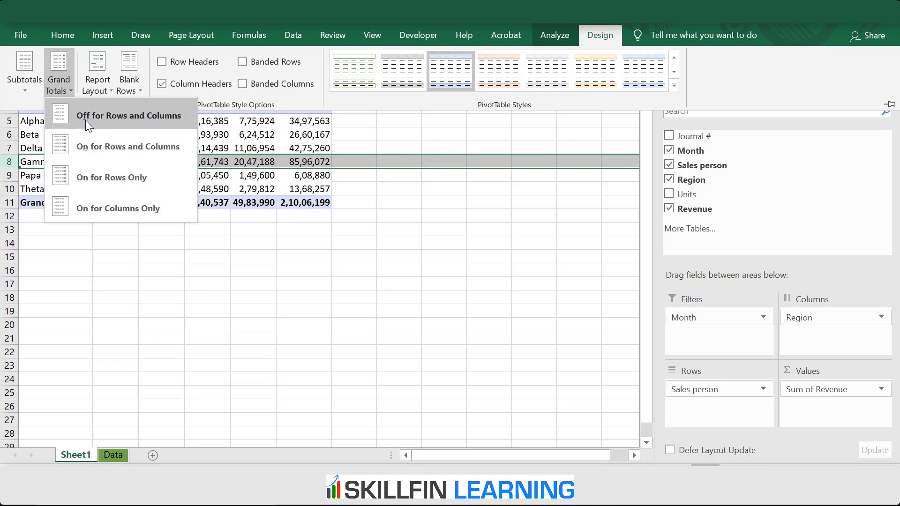
click(100, 116)
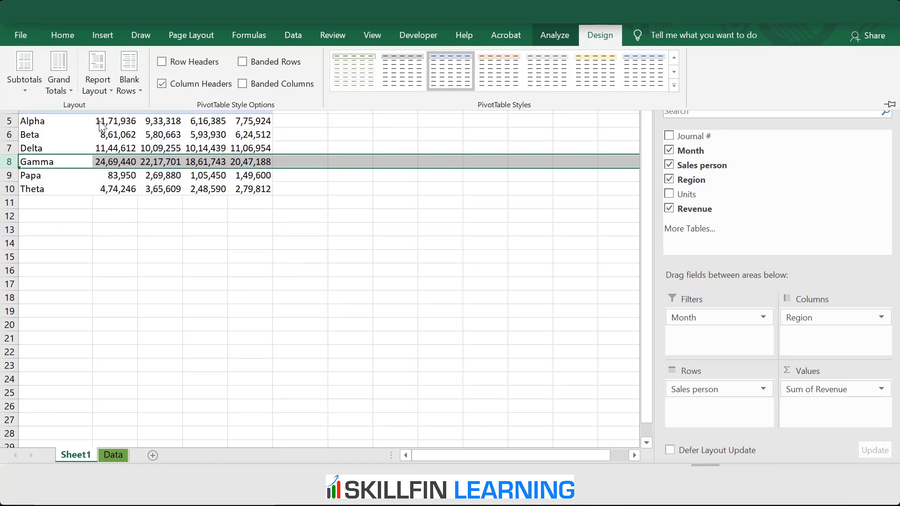
click(285, 122)
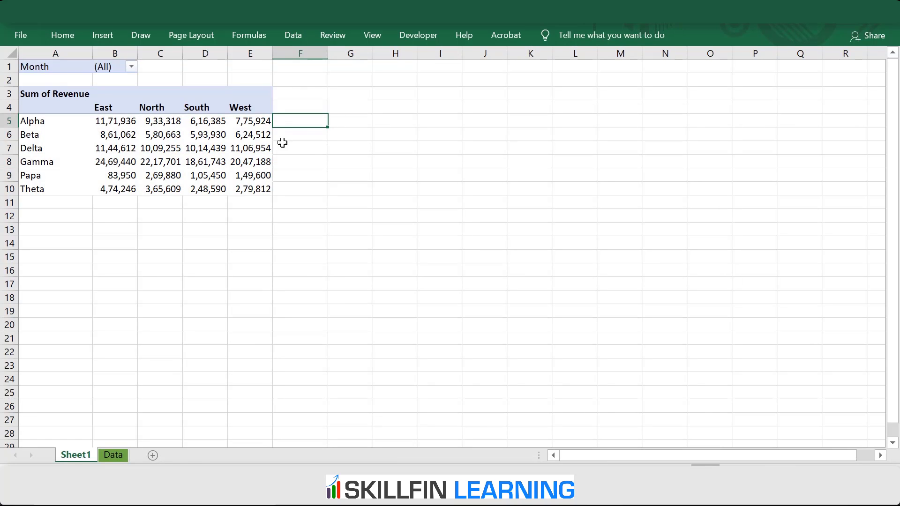
Step: Turn the PivotTable's grand totals back on for both rows and columns
click(71, 163)
click(599, 35)
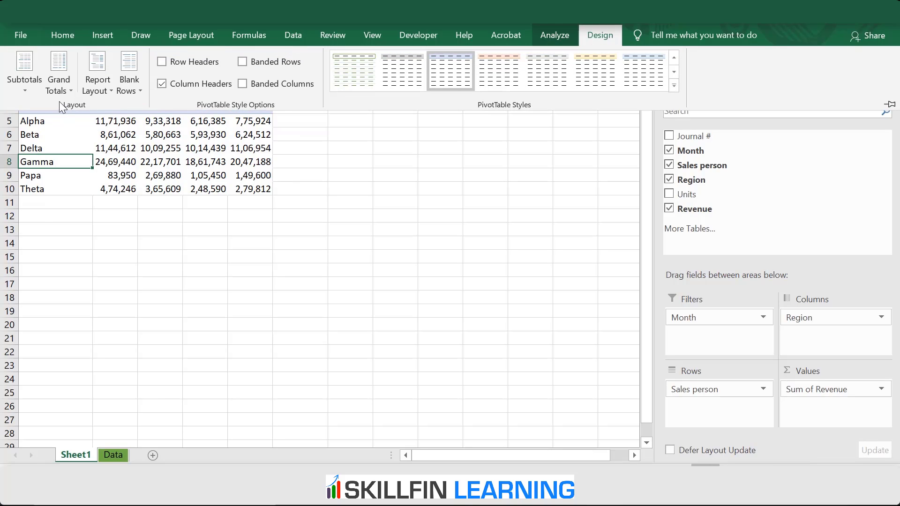
click(62, 88)
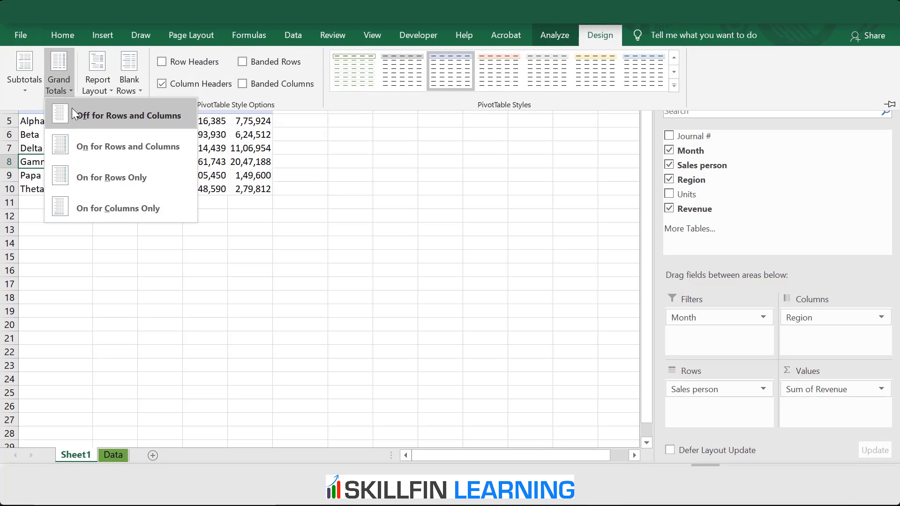
click(84, 150)
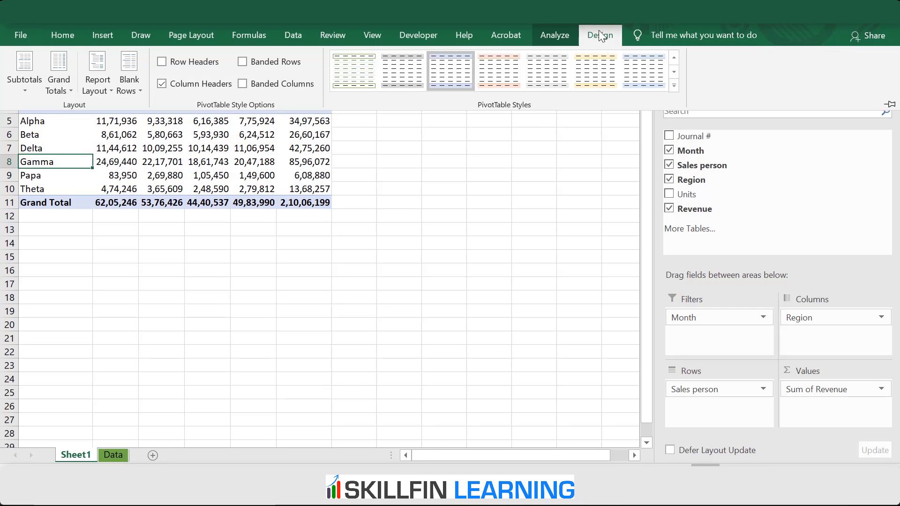
Step: Switch the PivotTable's grand totals on for rows only
click(72, 89)
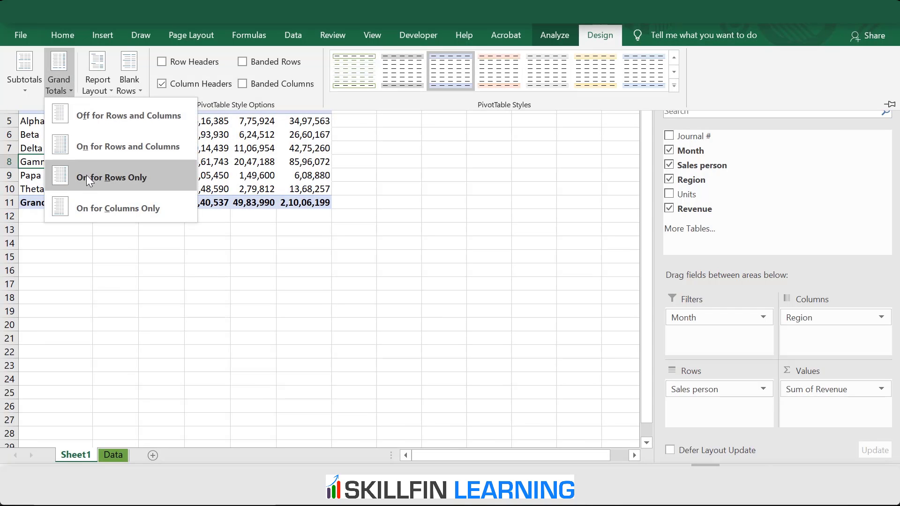
click(100, 178)
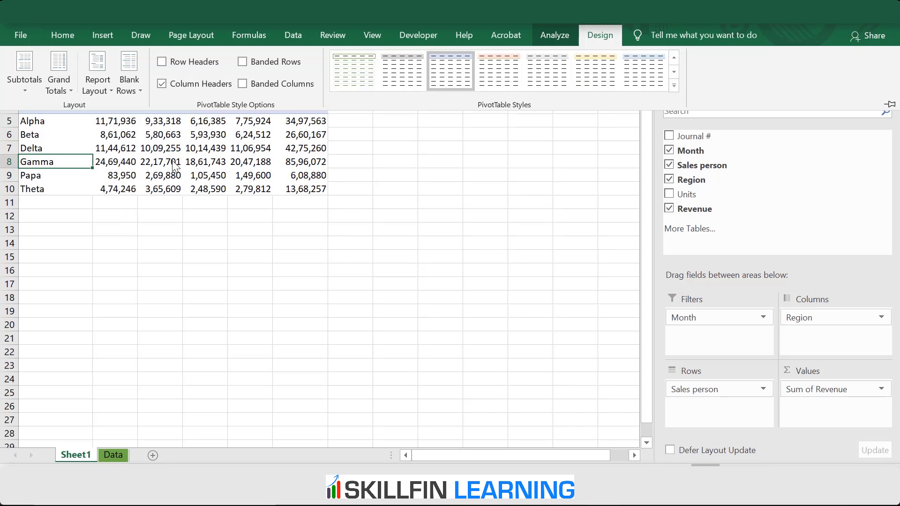
Step: Switch the PivotTable's grand totals on for columns only
click(69, 90)
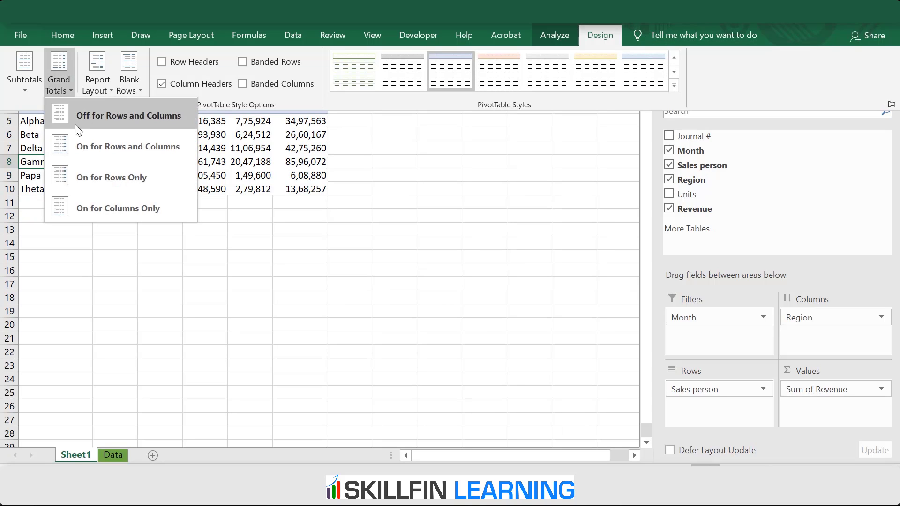
click(81, 206)
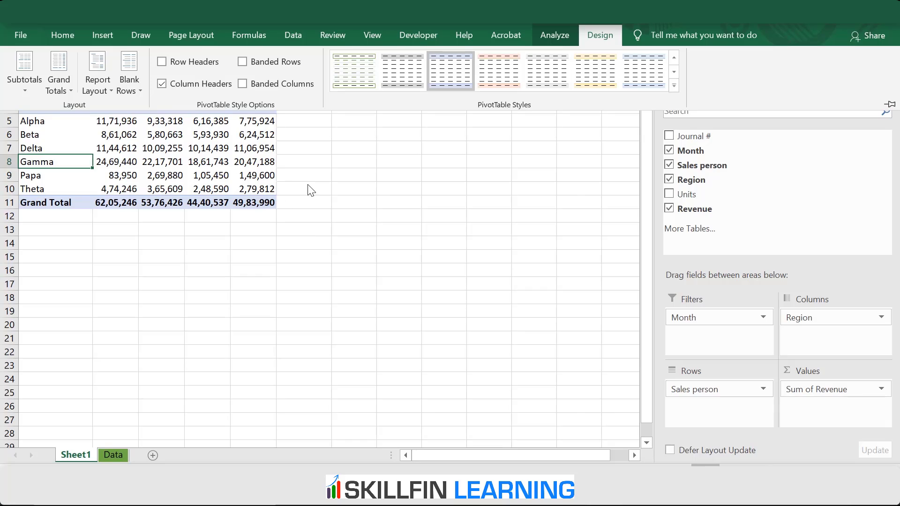
click(309, 142)
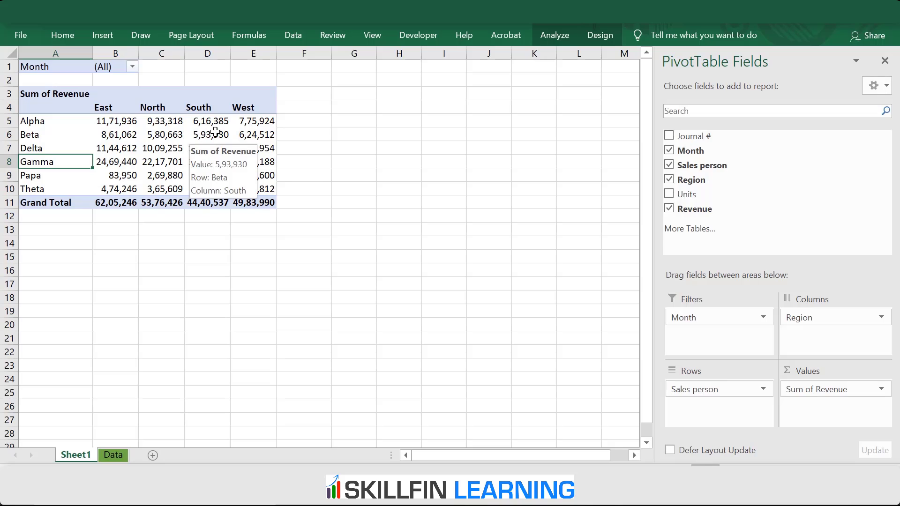
Step: Sort the sales persons by their West region revenue from largest to smallest
click(261, 121)
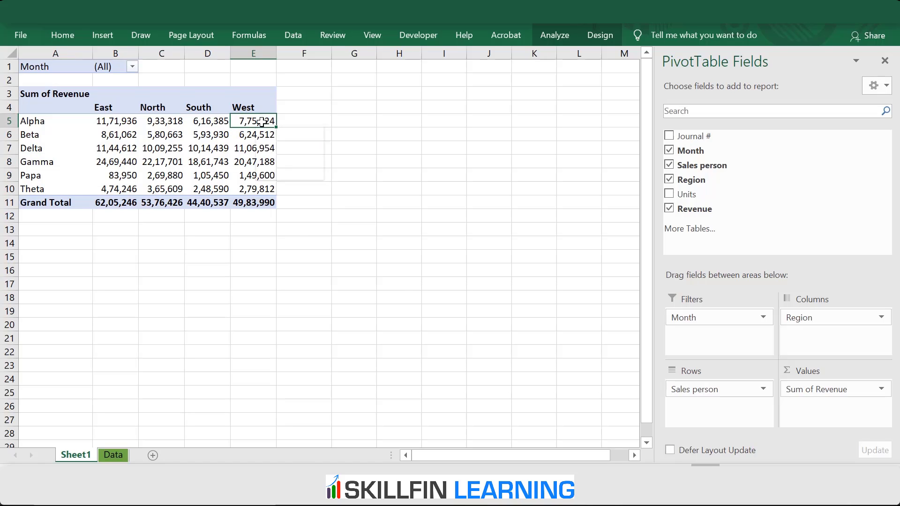
right_click(262, 122)
mouse_move(312, 201)
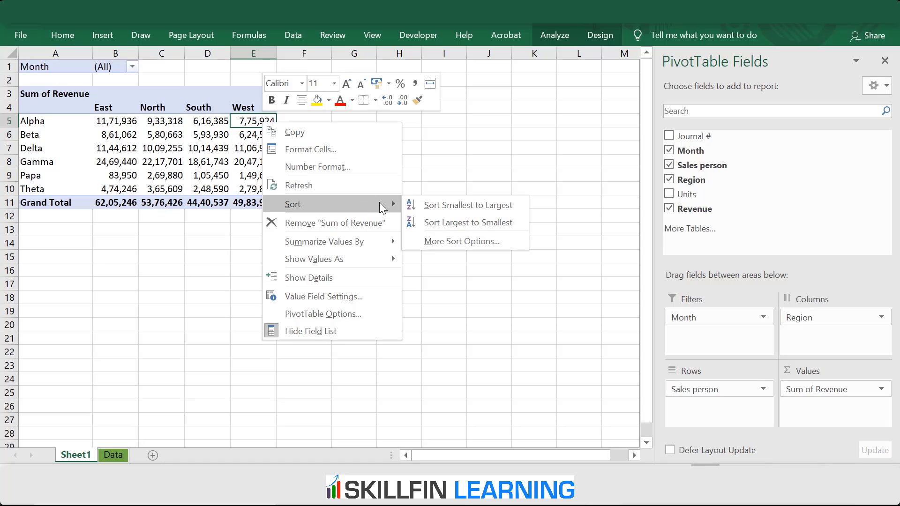
click(454, 221)
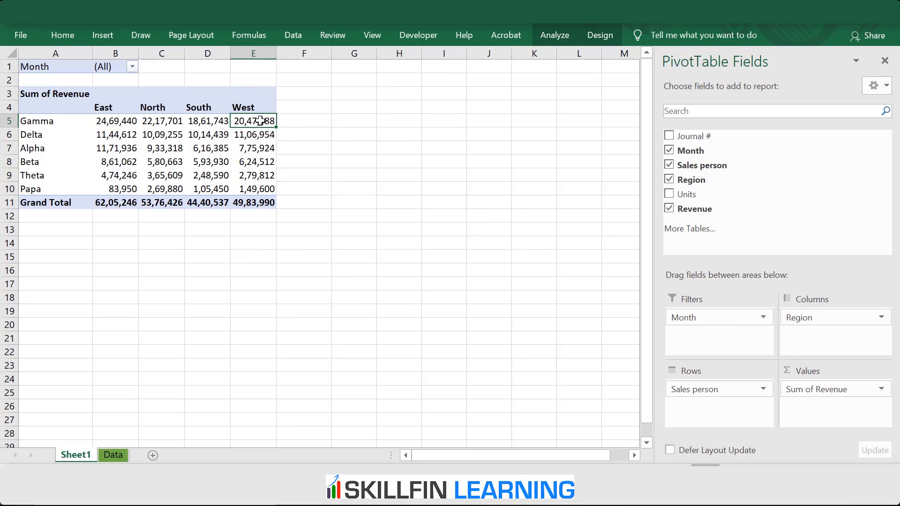
mouse_move(271, 200)
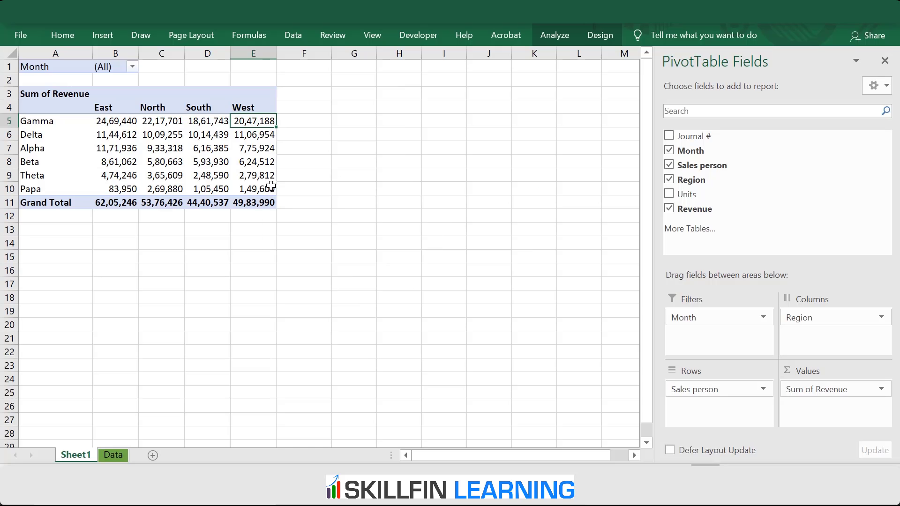
Step: Examine the Summarize Values By and Show Values As options for the South revenue values, and look over the PivotTable's regional figures
mouse_move(191, 143)
click(208, 135)
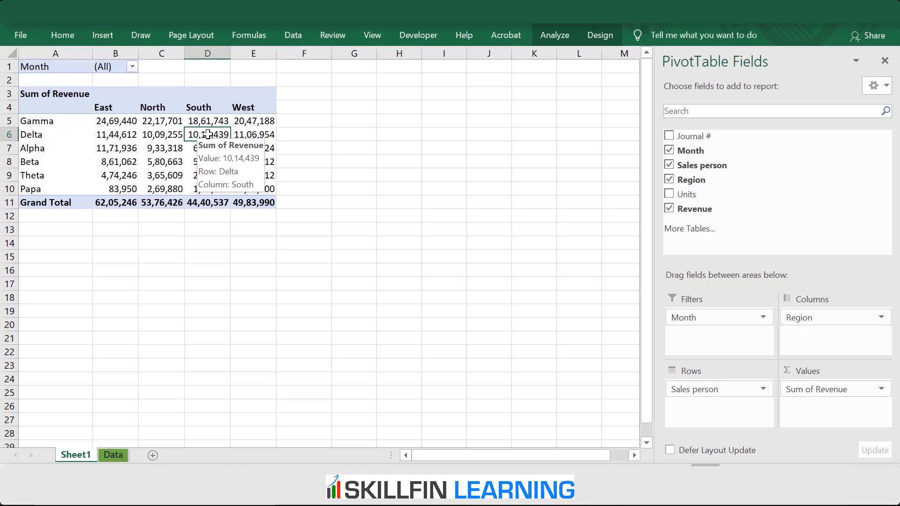
click(200, 121)
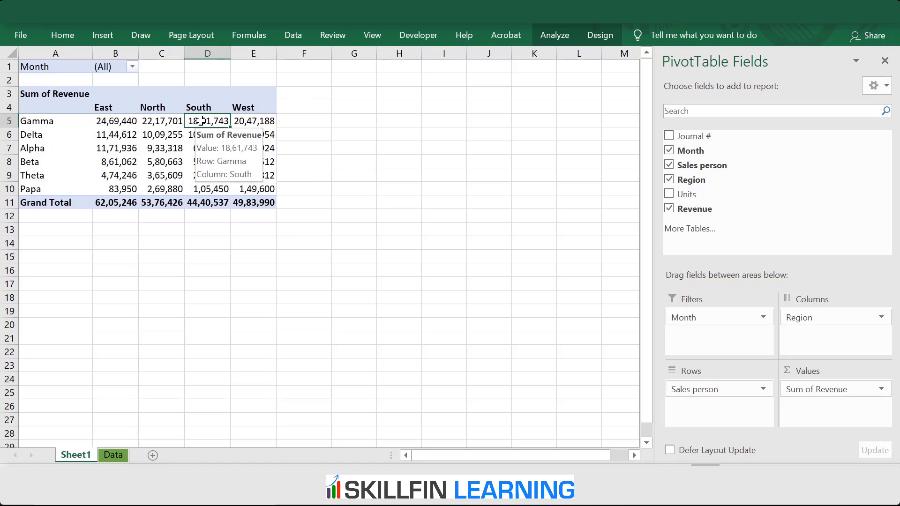
right_click(200, 121)
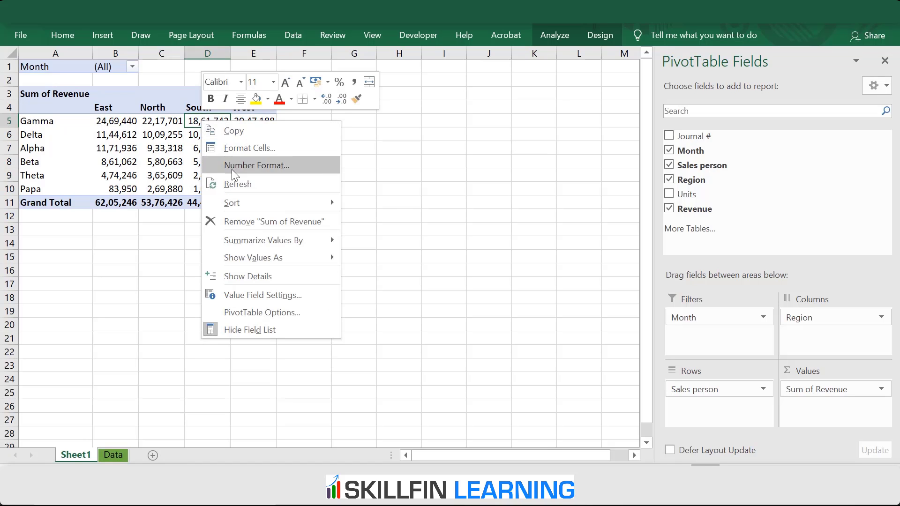
mouse_move(252, 241)
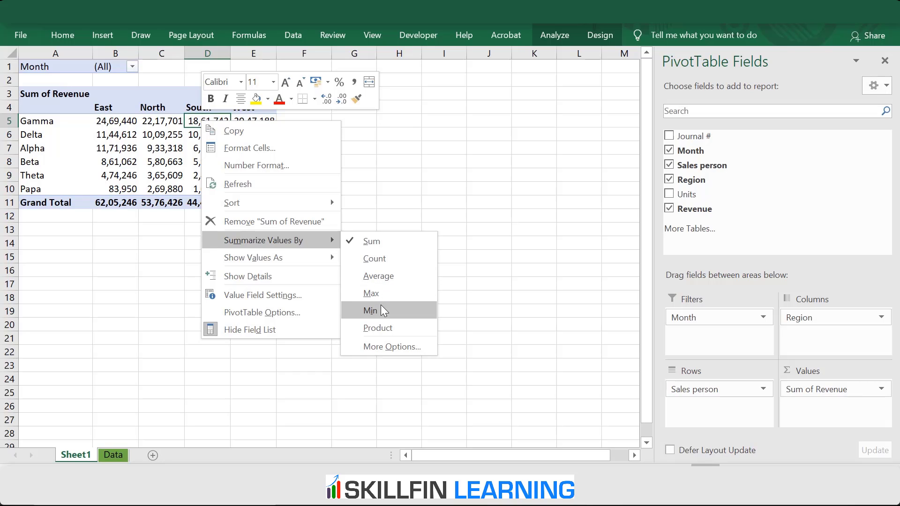
mouse_move(301, 259)
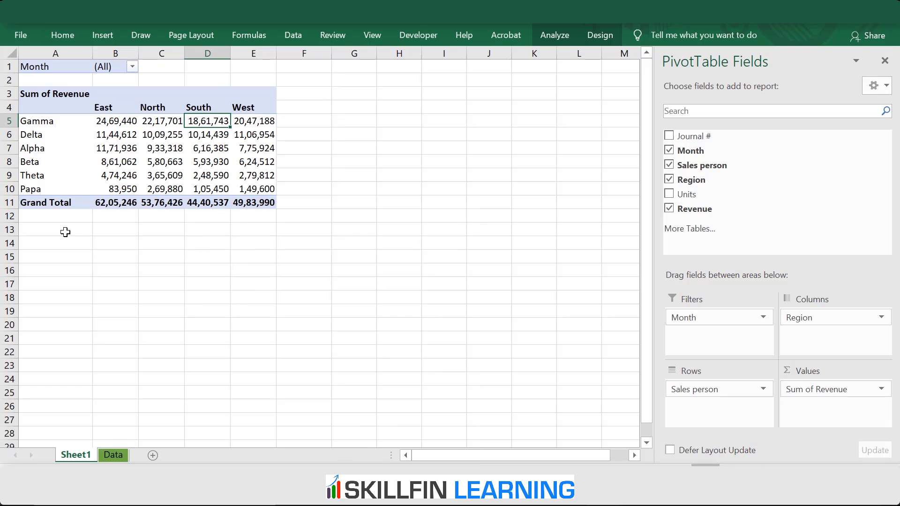
click(112, 162)
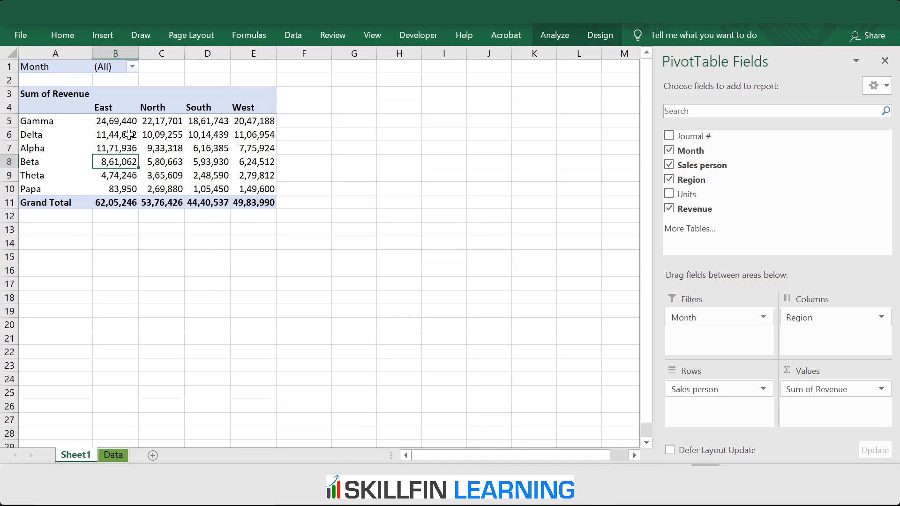
mouse_move(256, 126)
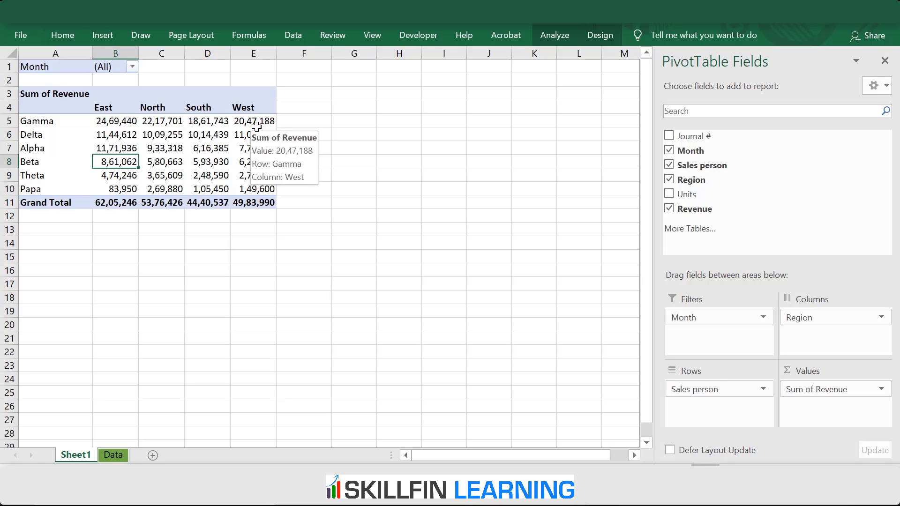
mouse_move(108, 129)
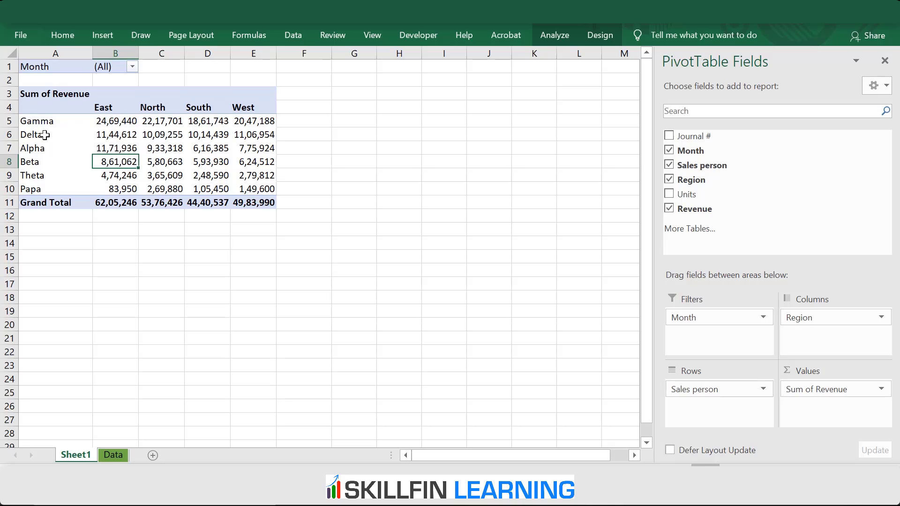
mouse_move(44, 135)
Step: Move the Region field from the PivotTable's columns to its rows, beneath Sales person
drag(819, 318, 717, 424)
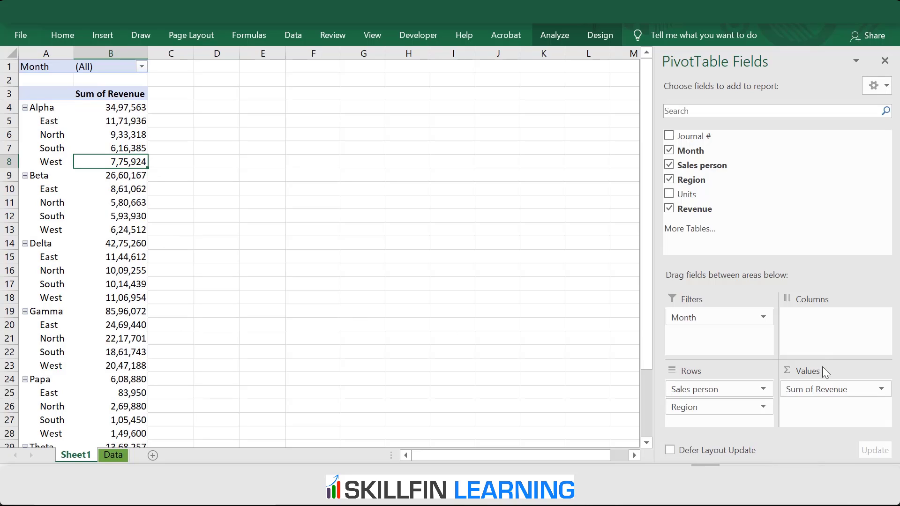
click(764, 406)
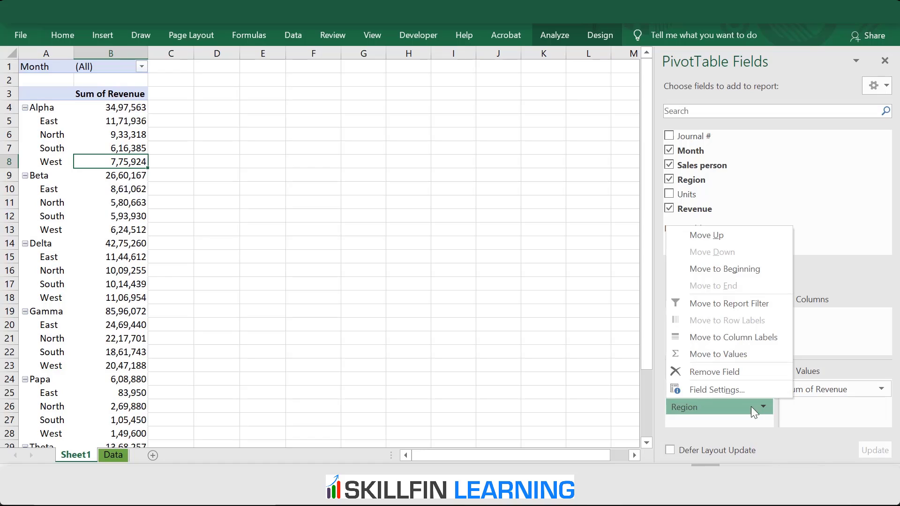
click(501, 348)
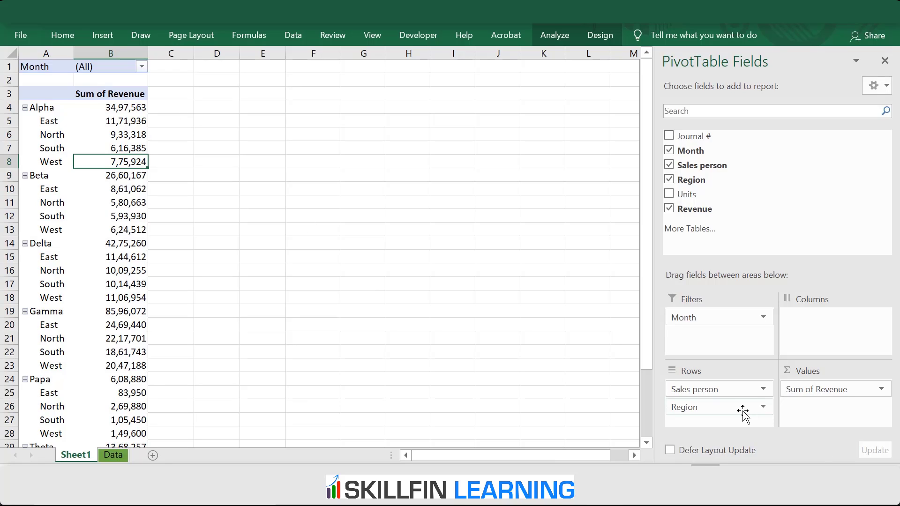
Step: Place Region above Sales person in the PivotTable's rows, and return Region to the columns
mouse_move(741, 414)
mouse_down()
mouse_move(745, 397)
mouse_move(748, 409)
mouse_up()
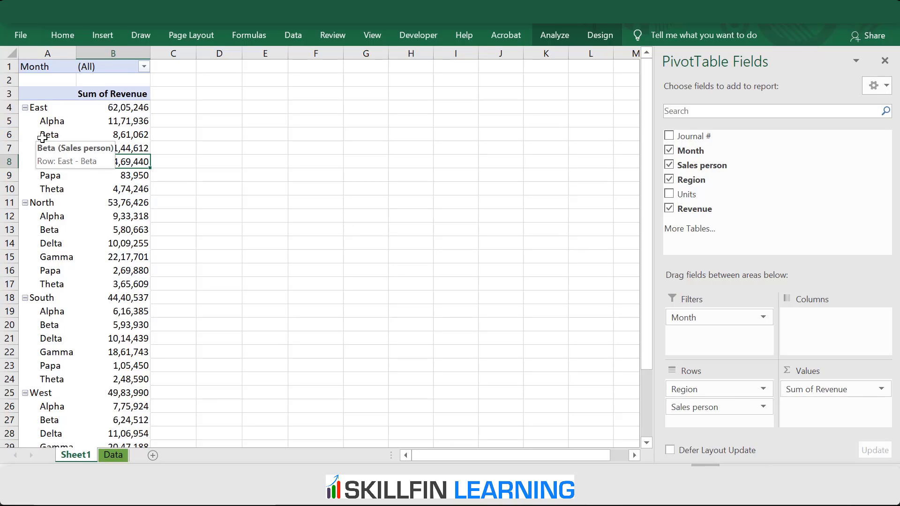
click(113, 135)
drag(738, 390, 853, 342)
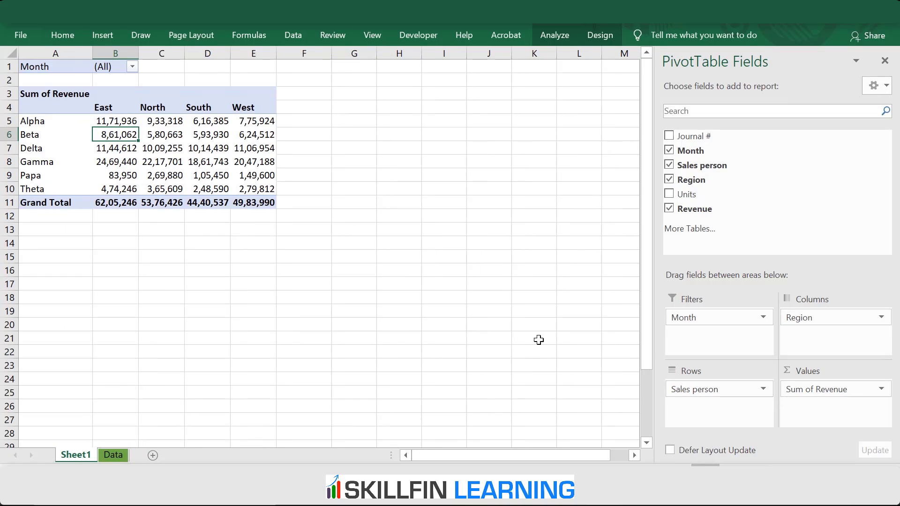
Step: Remove the Region field from the PivotTable's columns
click(825, 321)
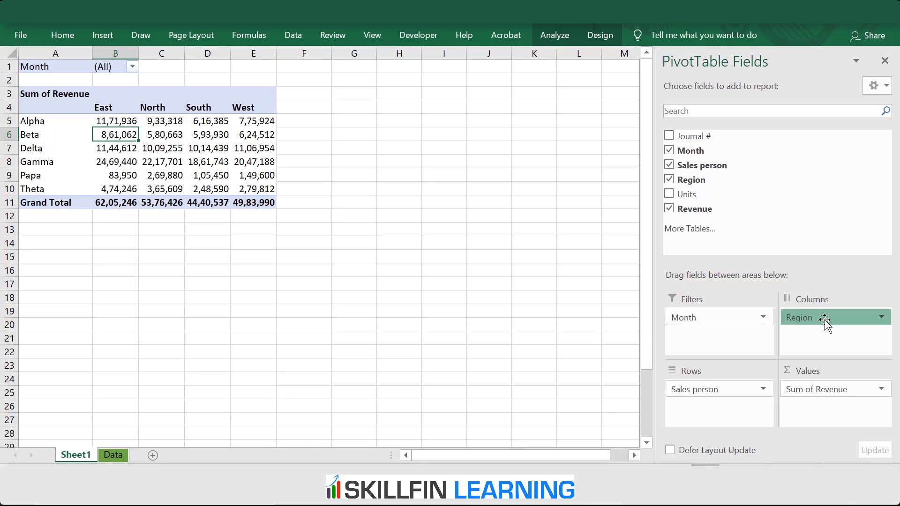
drag(826, 321, 769, 221)
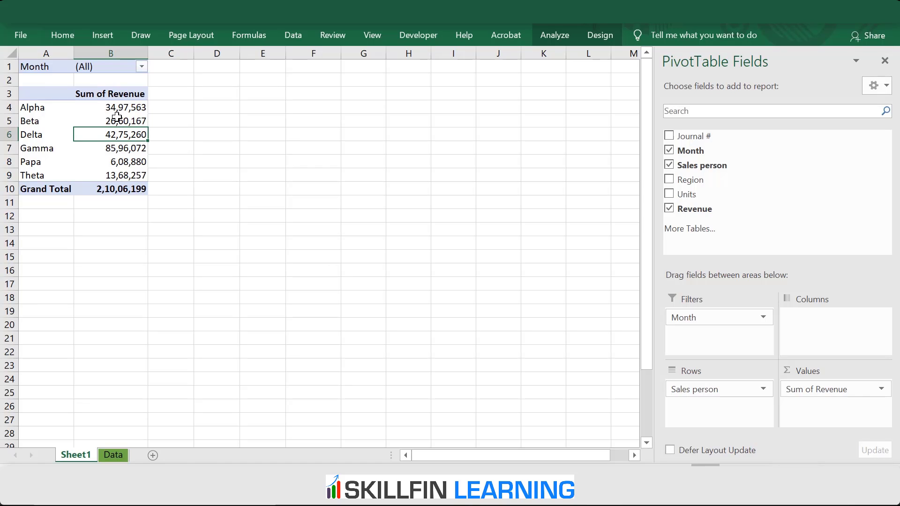
mouse_move(127, 107)
mouse_move(143, 175)
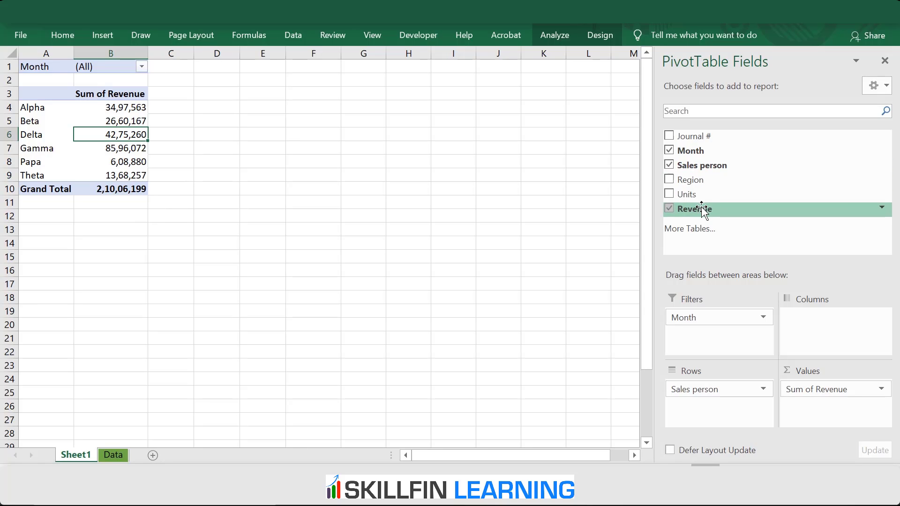
Step: Add Revenue to the PivotTable values a second time and show the new column as % of Grand Total
drag(701, 209, 830, 416)
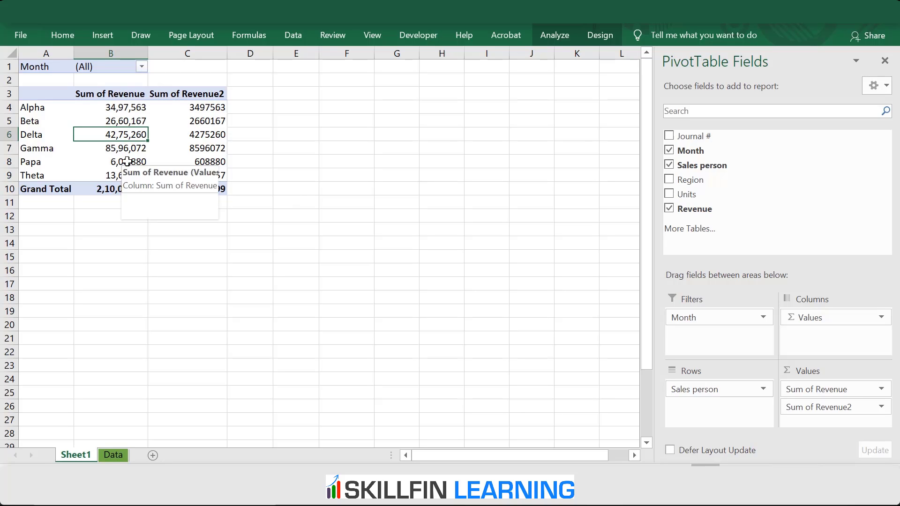
click(200, 110)
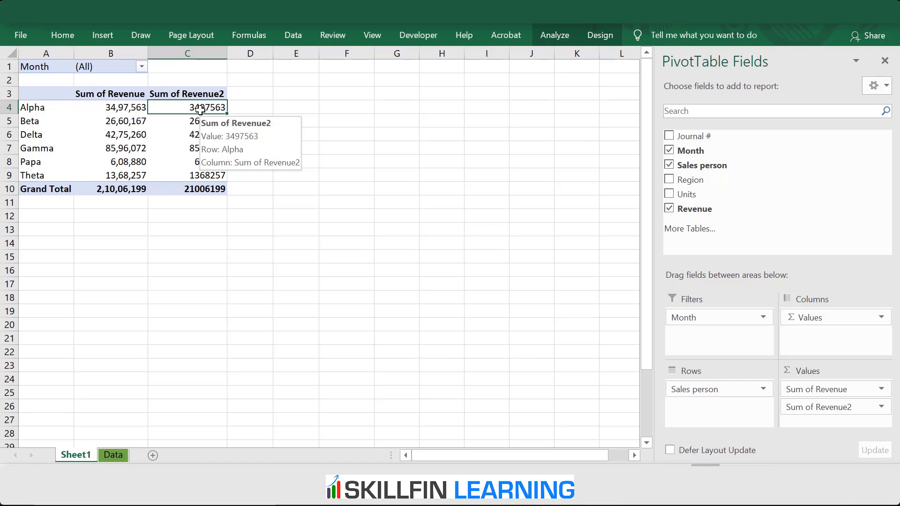
right_click(201, 110)
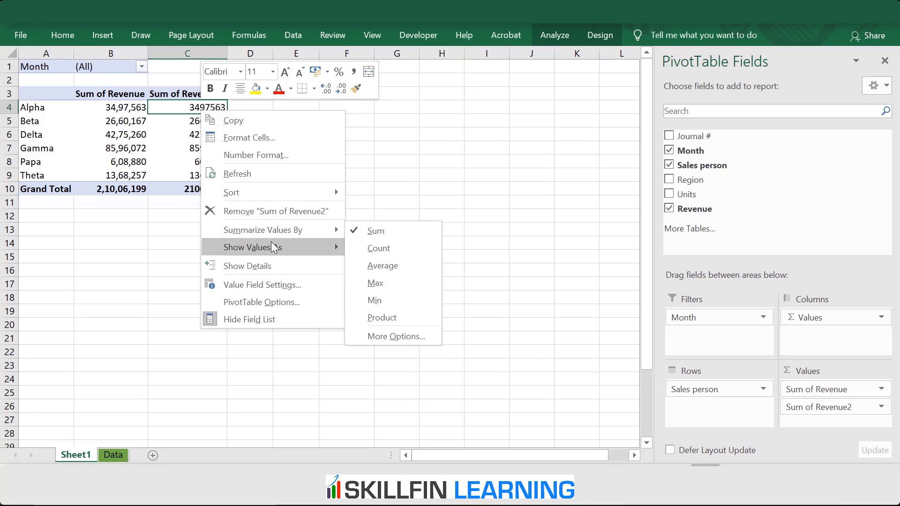
mouse_move(273, 245)
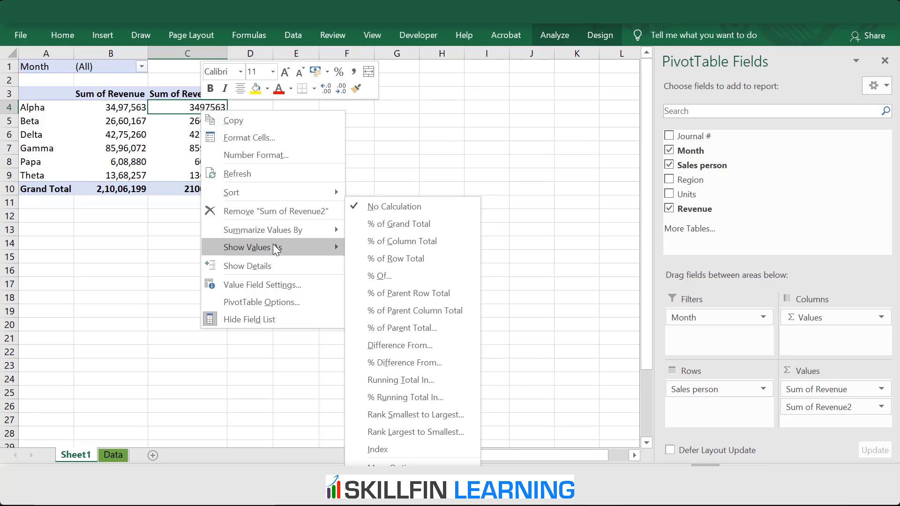
click(397, 227)
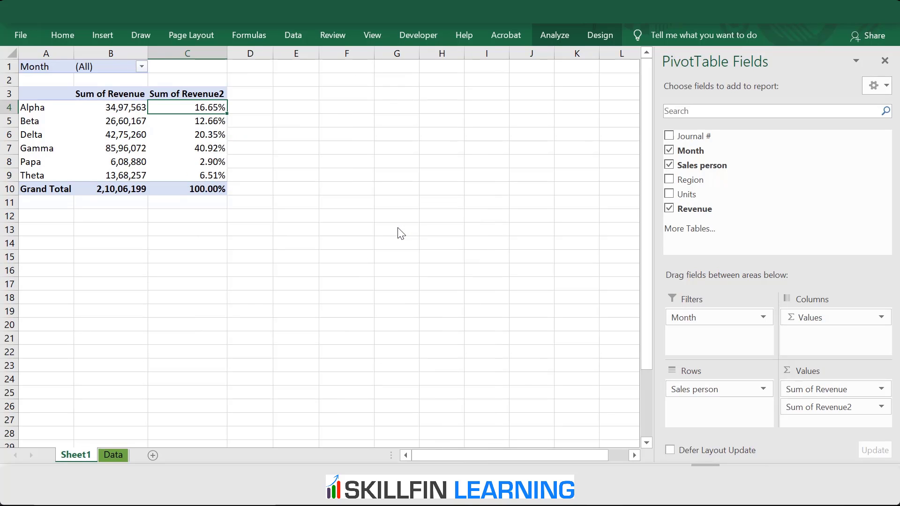
click(209, 215)
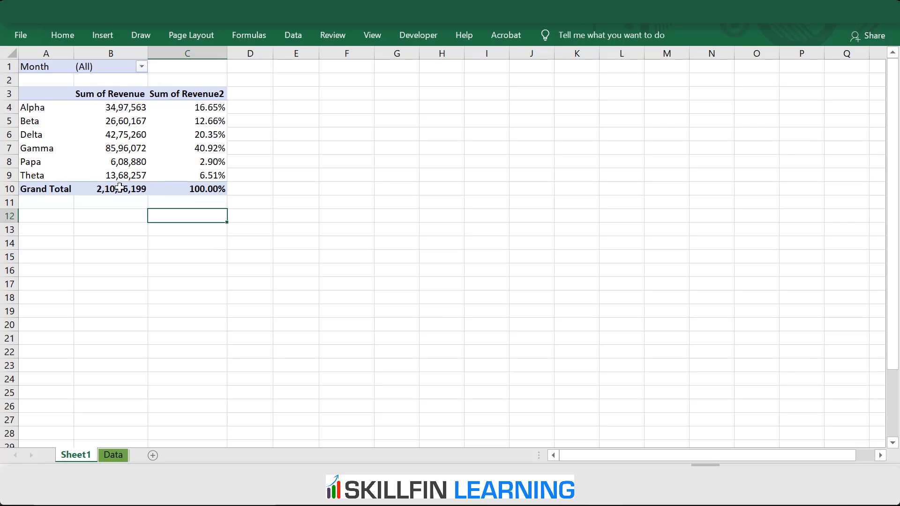
Step: Rename the PivotTable's Sum of Revenue value field to Total Revenues
click(113, 95)
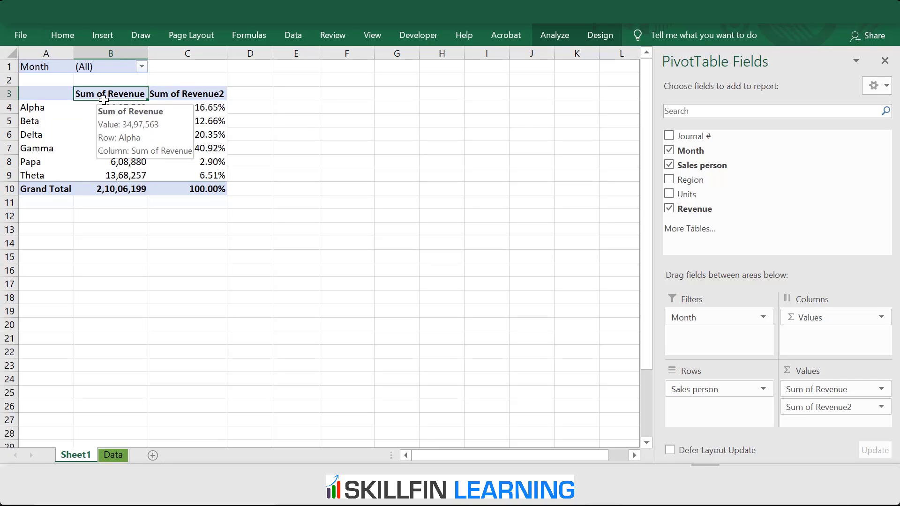
double_click(99, 94)
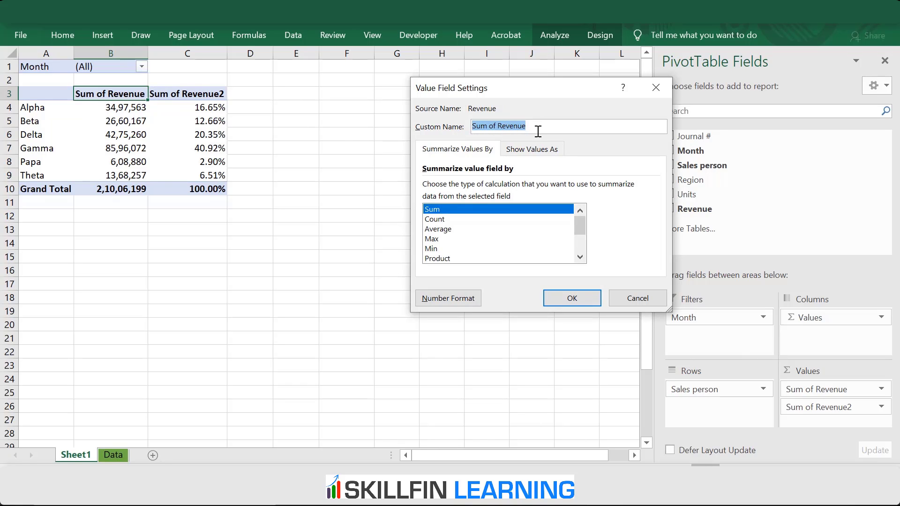
drag(496, 126, 458, 134)
text(Total)
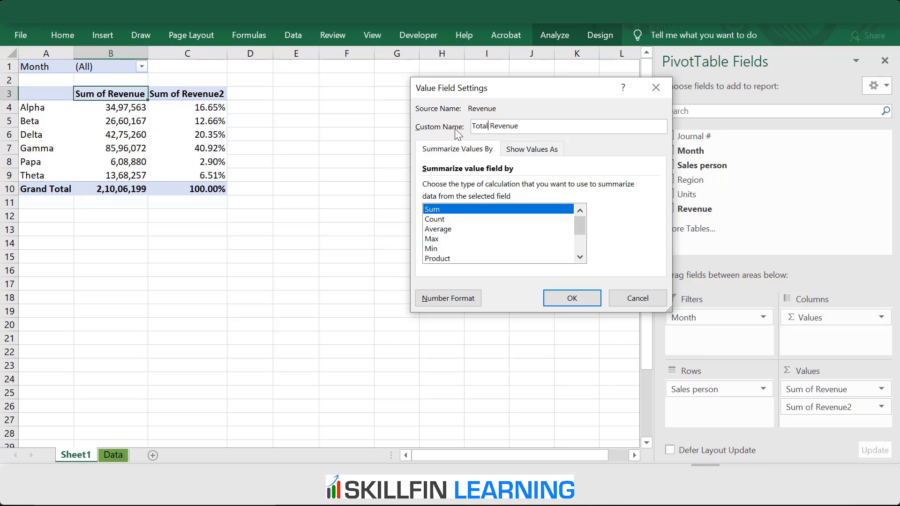
click(539, 126)
text(s)
click(588, 297)
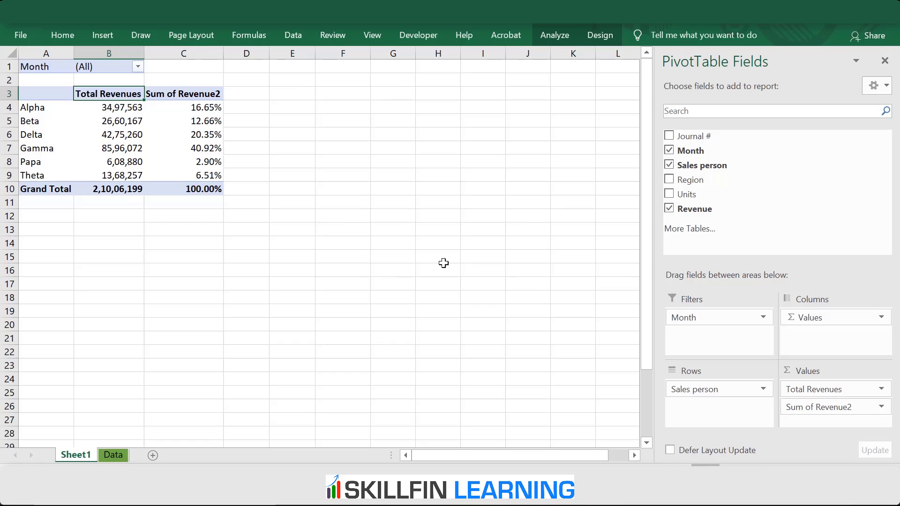
Step: Rename the PivotTable's Sum of Revenue2 value field to "% of total revenue"
click(200, 92)
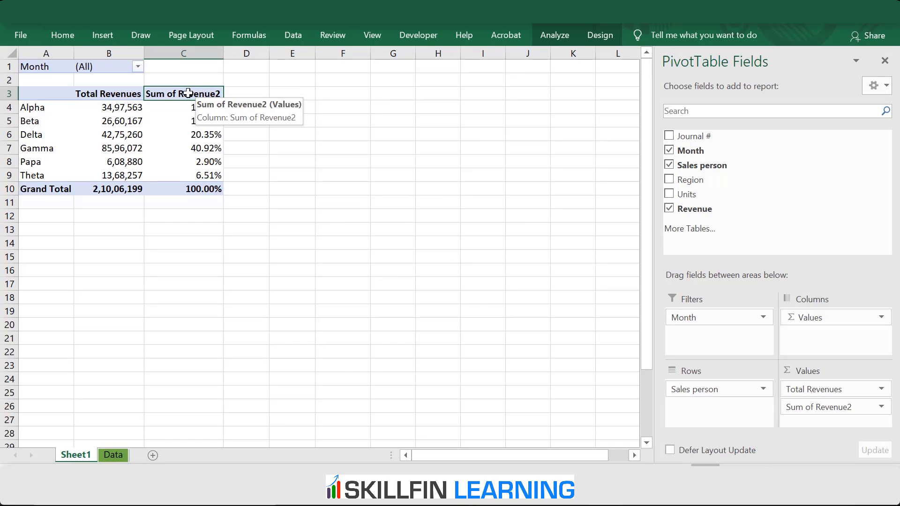
double_click(209, 95)
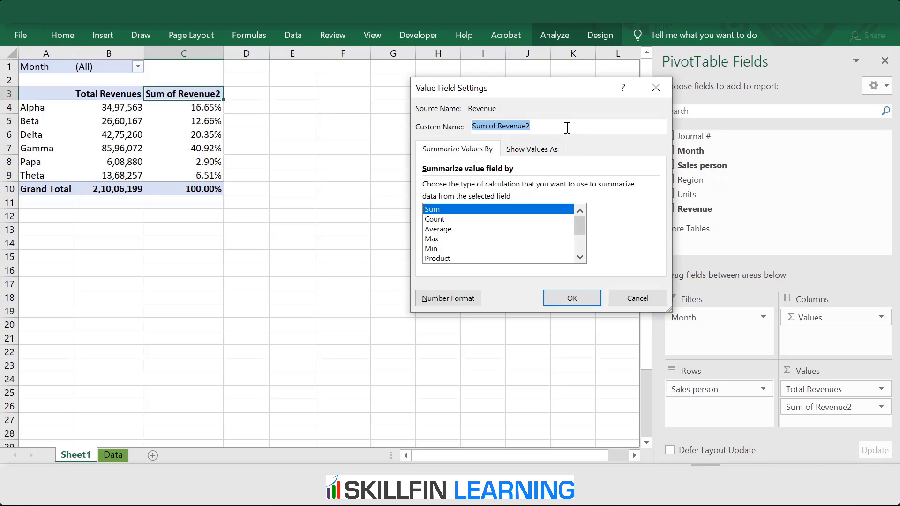
text(% of total rev)
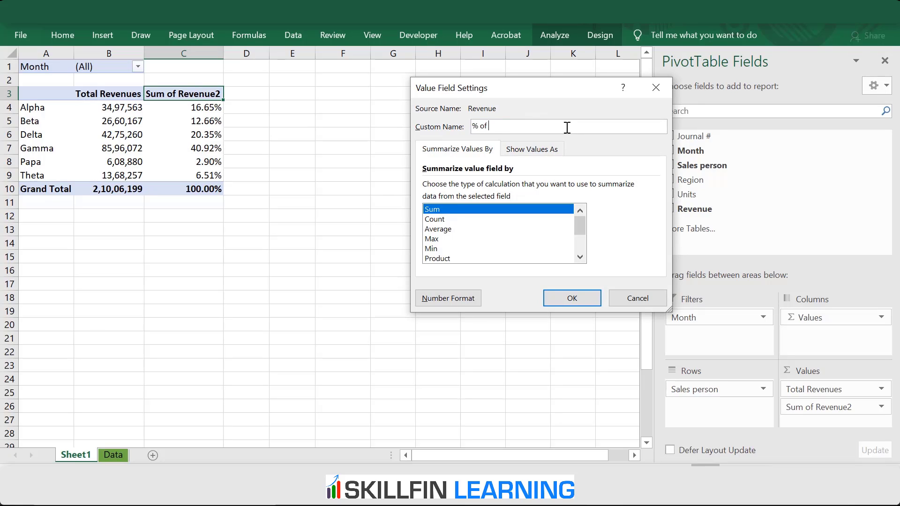
text(enue)
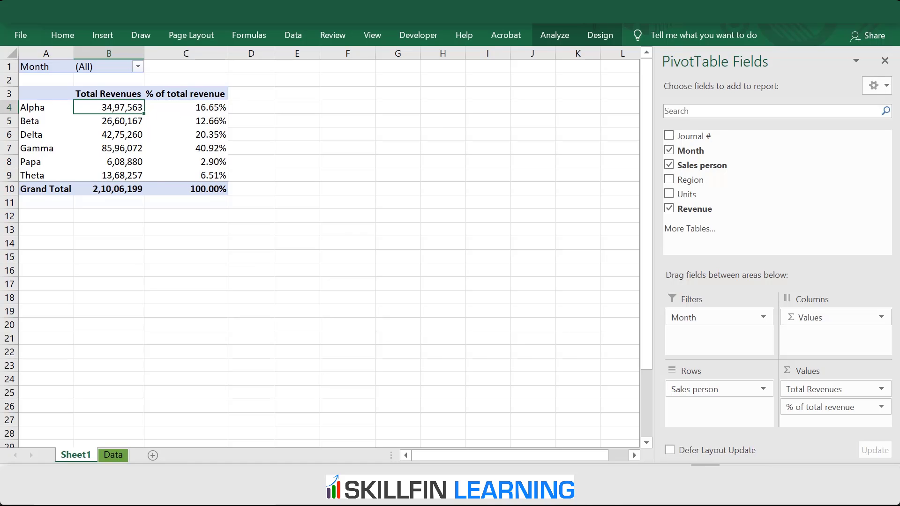
Step: Insert a Sales person slicer for the PivotTable and move it to the upper part of columns G to I
click(553, 37)
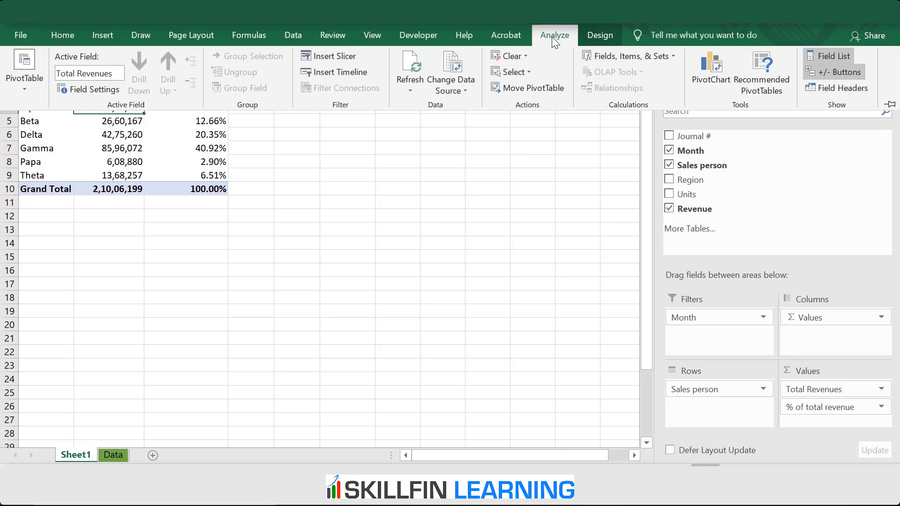
click(330, 56)
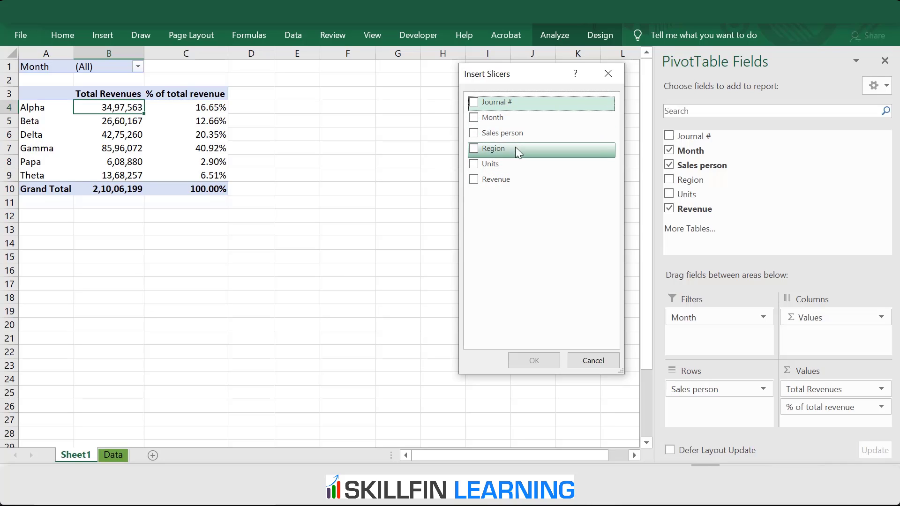
click(477, 134)
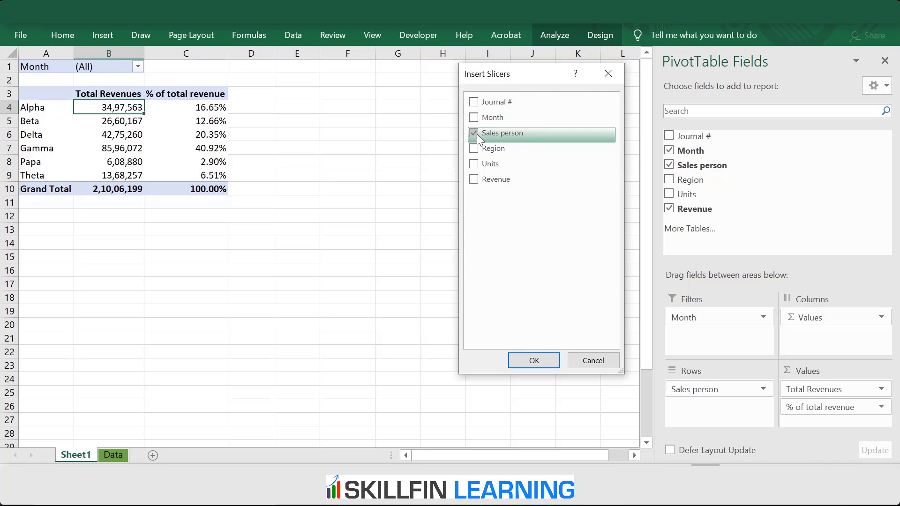
click(540, 359)
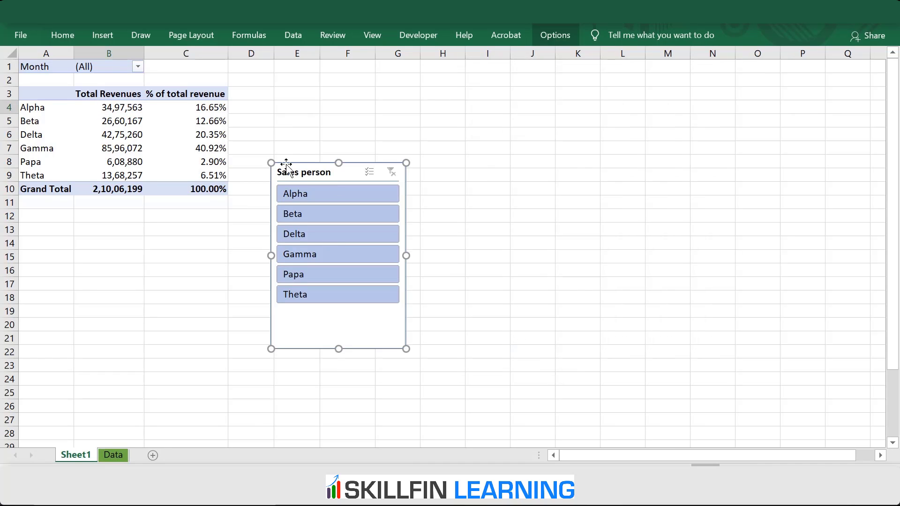
drag(288, 168, 382, 79)
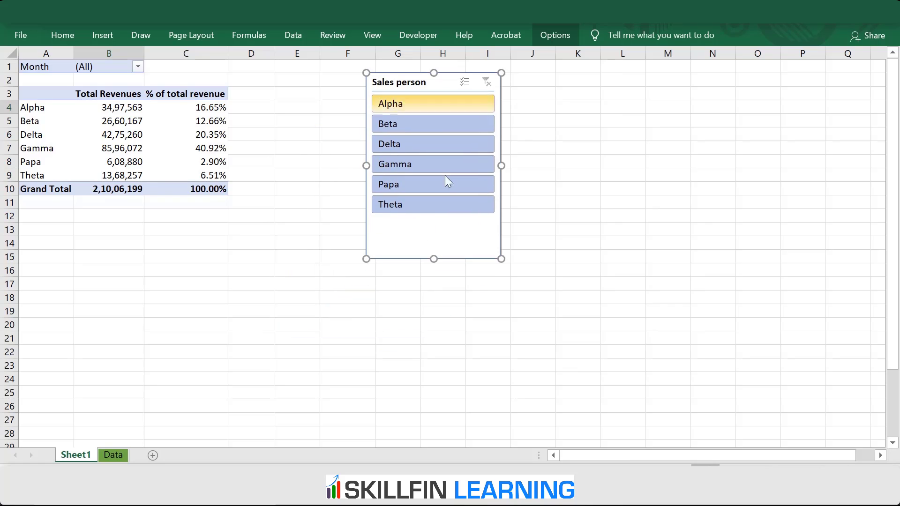
click(565, 240)
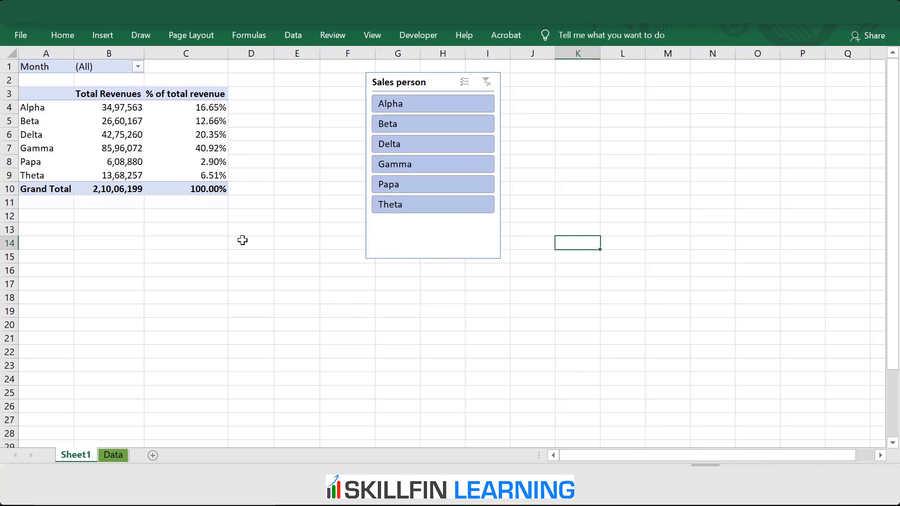
click(257, 239)
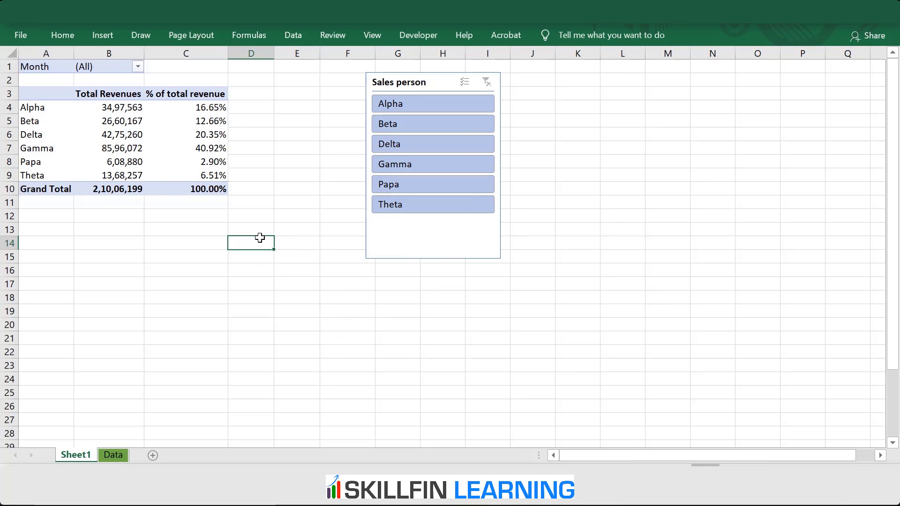
Step: Filter the PivotTable with the slicer to Alpha, Beta and Theta in turn, and clear the slicer filter
click(452, 106)
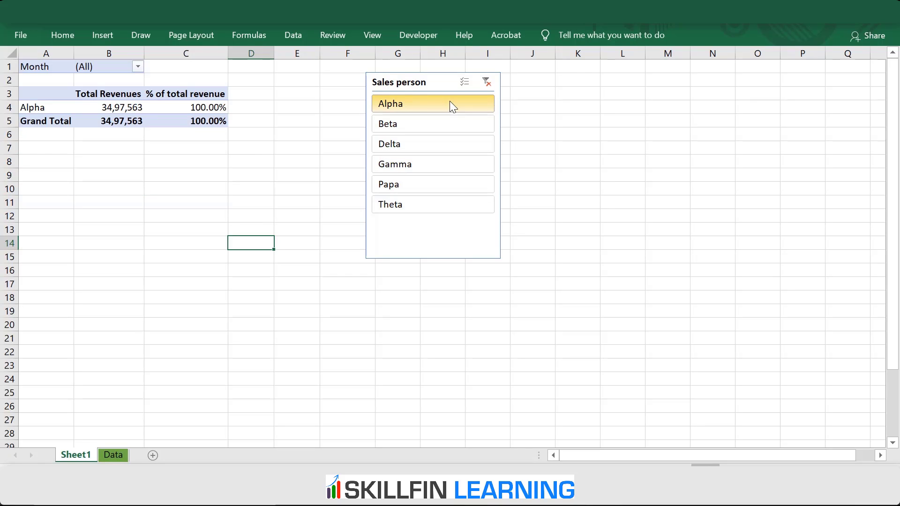
click(450, 121)
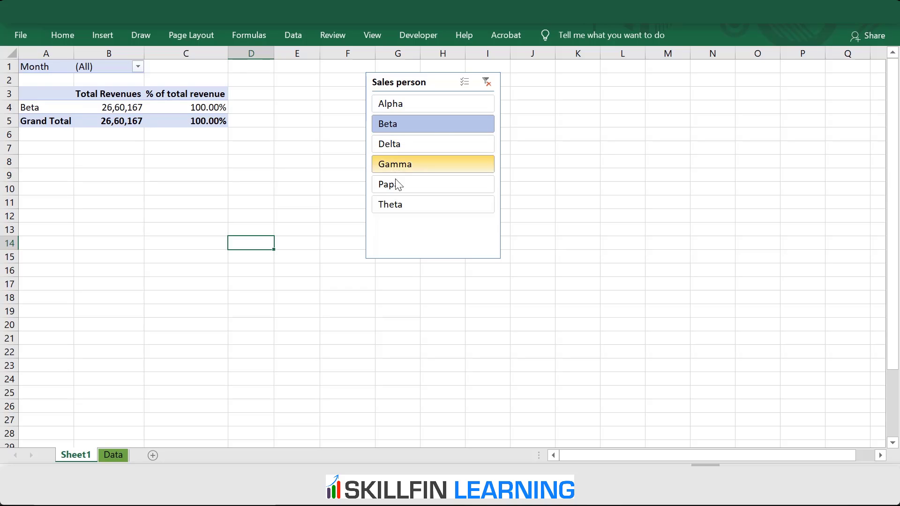
click(398, 206)
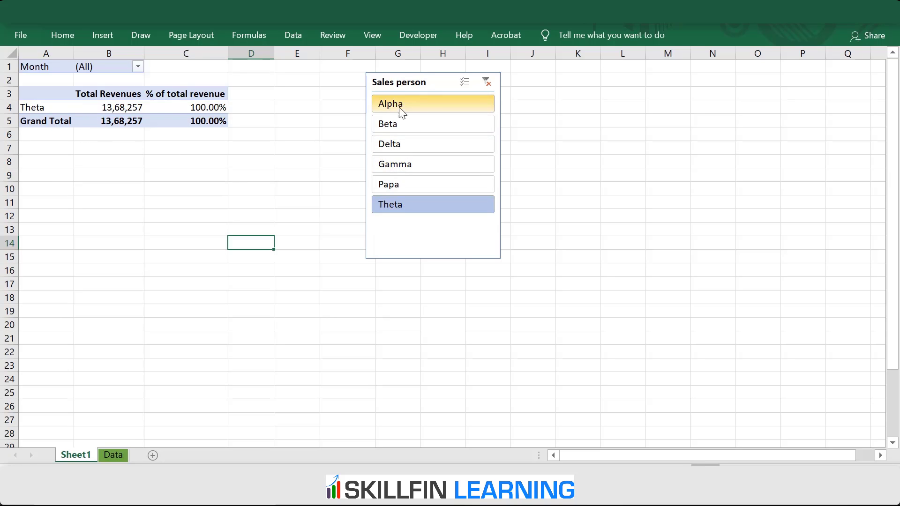
click(463, 81)
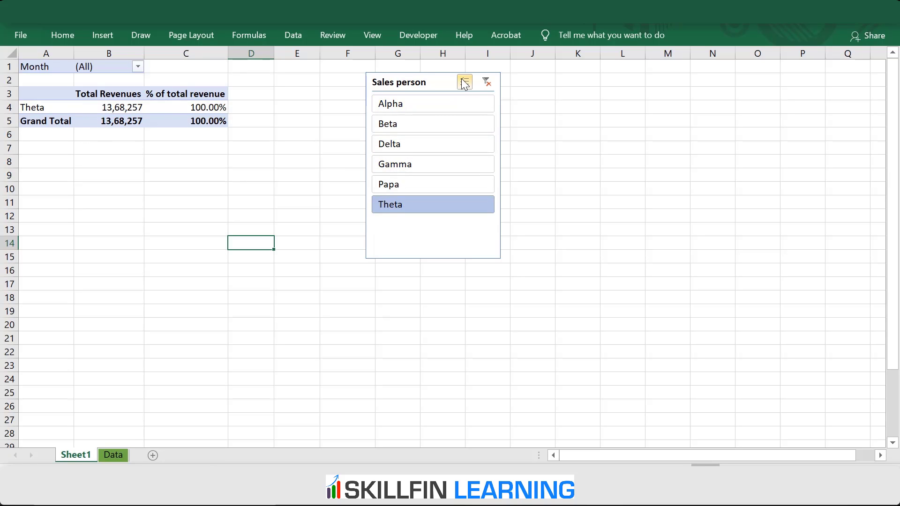
click(485, 83)
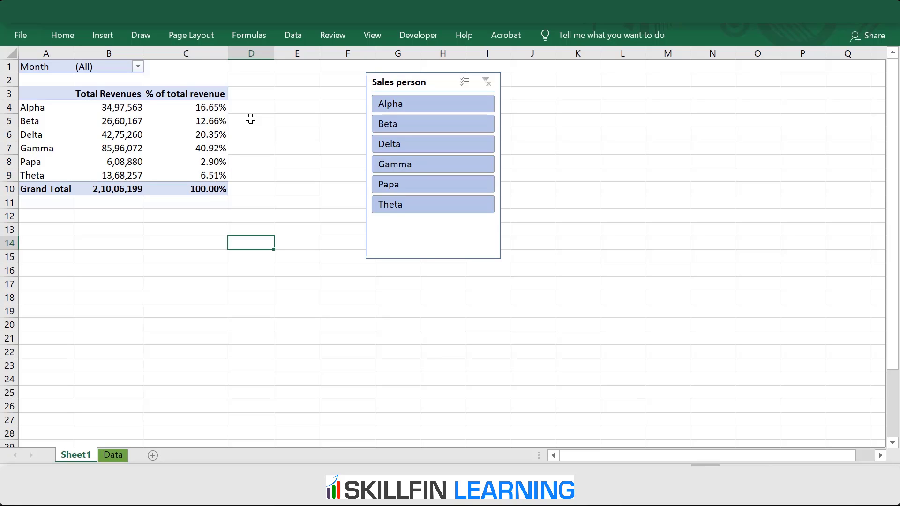
Step: Start a new record in row 893 below the last entry of the Data sheet's table with Journal # 889
click(113, 455)
click(113, 350)
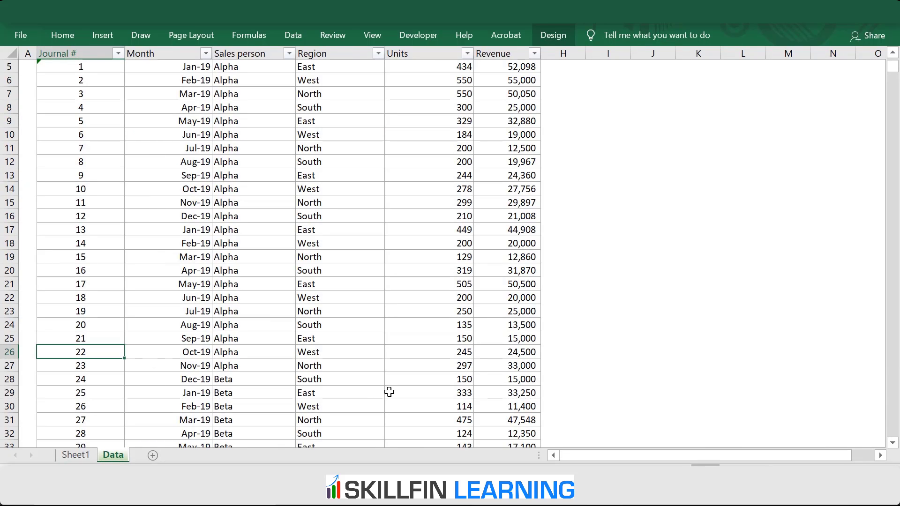
key(ctrl+Down)
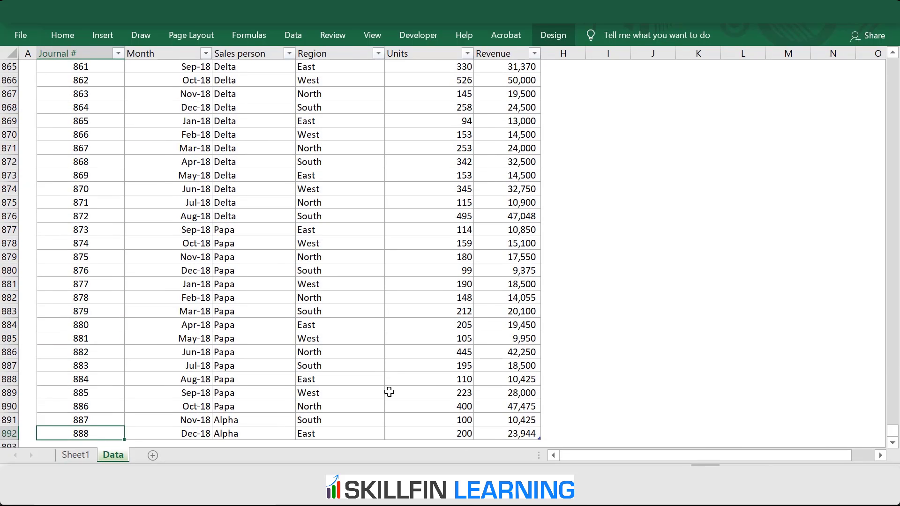
key(Down)
key(Down)
key(Up)
key(Up)
key(Down)
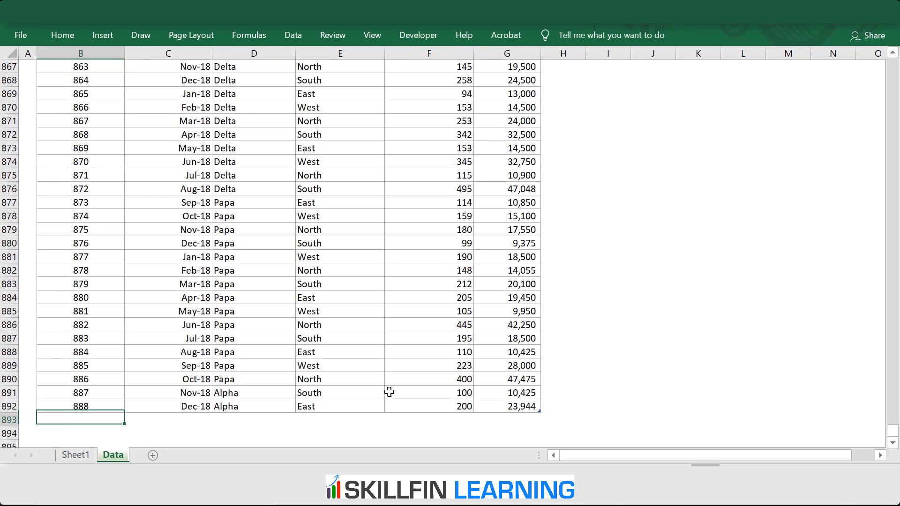
key(Up)
key(Down)
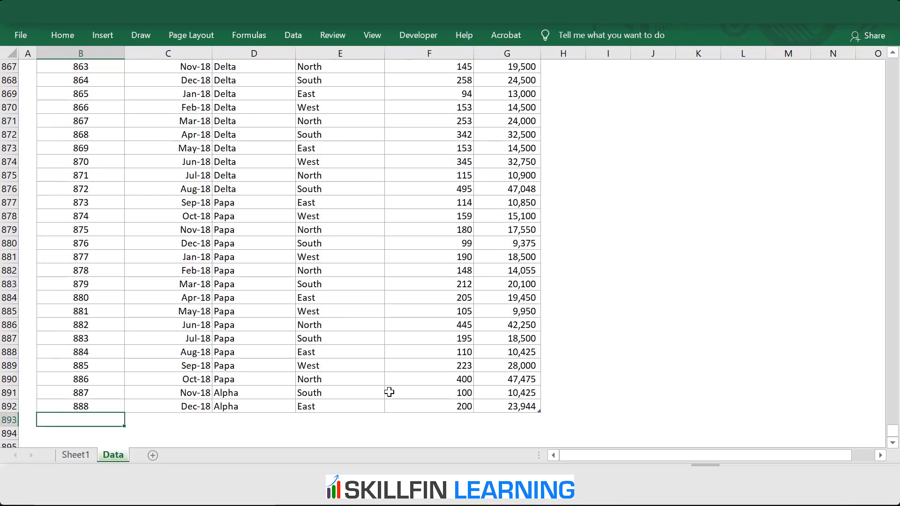
text(889)
key(Tab)
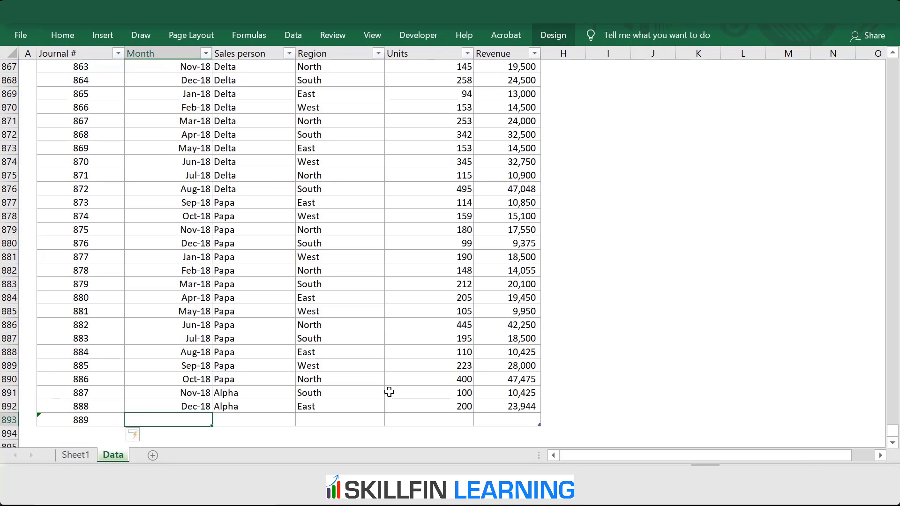
Step: Fill in the new record's Month as Jan 2020, Sales person as Gamma and Region as North
text(Jan 2020)
key(Return)
key(Up)
key(Right)
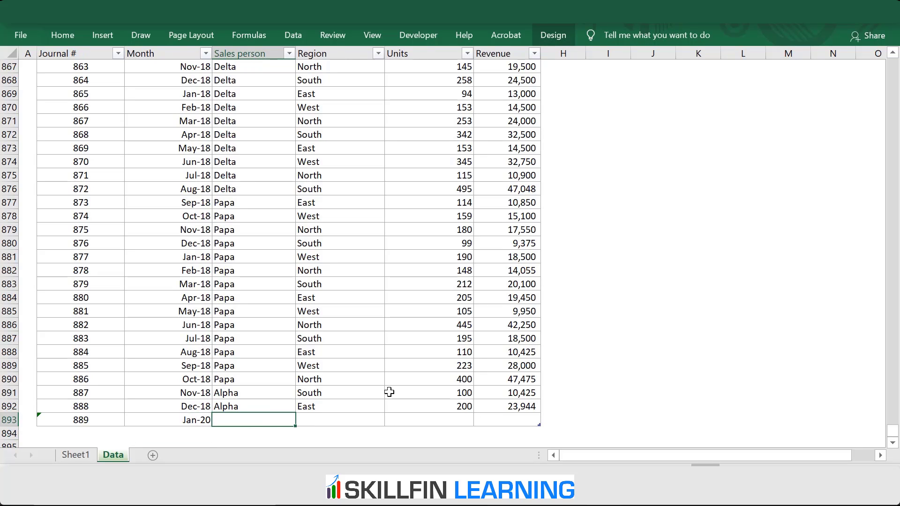
text(Gamma)
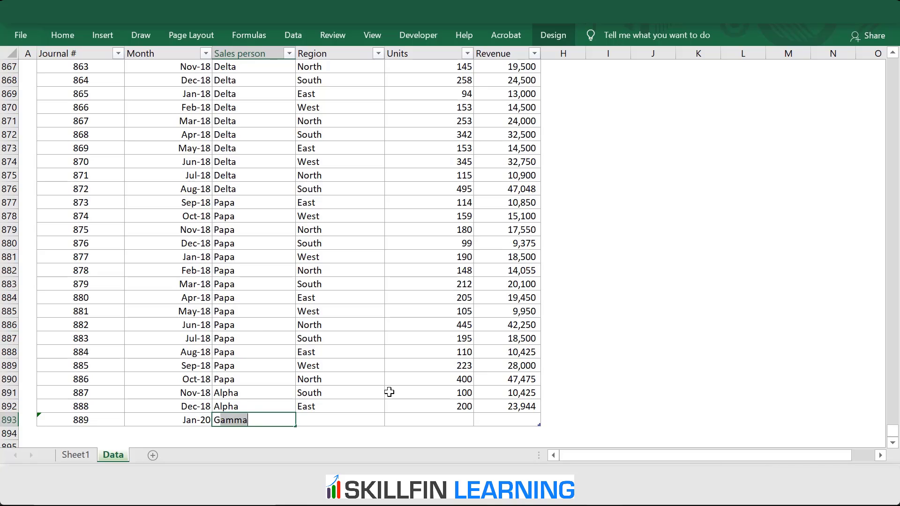
key(Return)
key(Up)
key(Right)
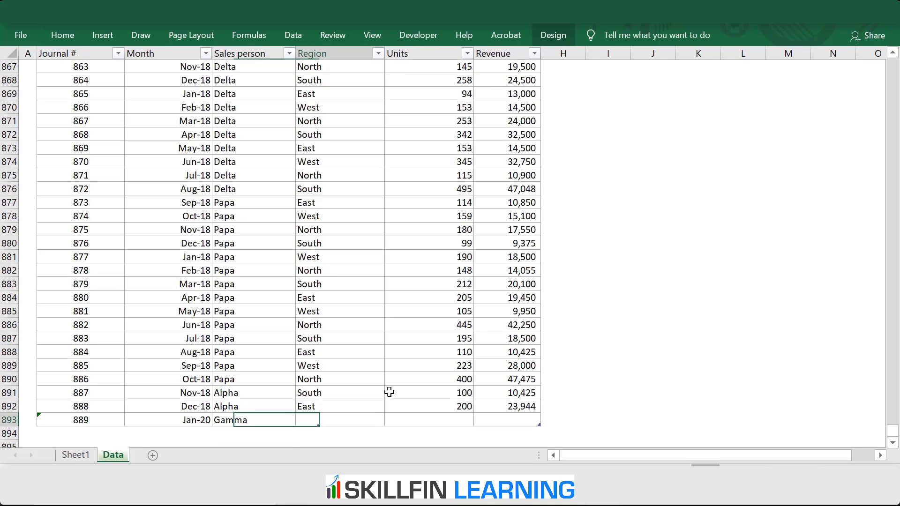
text(North)
key(Return)
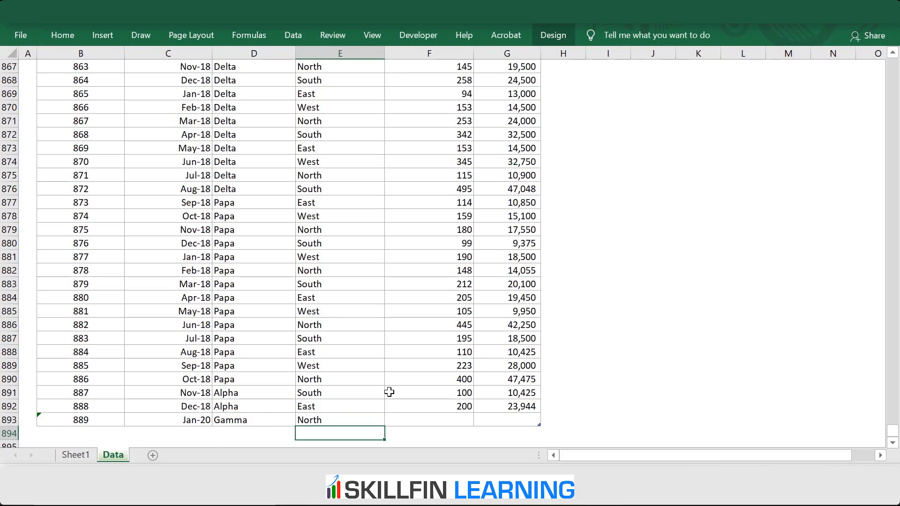
Step: Enter 10000 units and a revenue of 1000000 for the new record in row 893
key(Up)
key(Right)
text(10000)
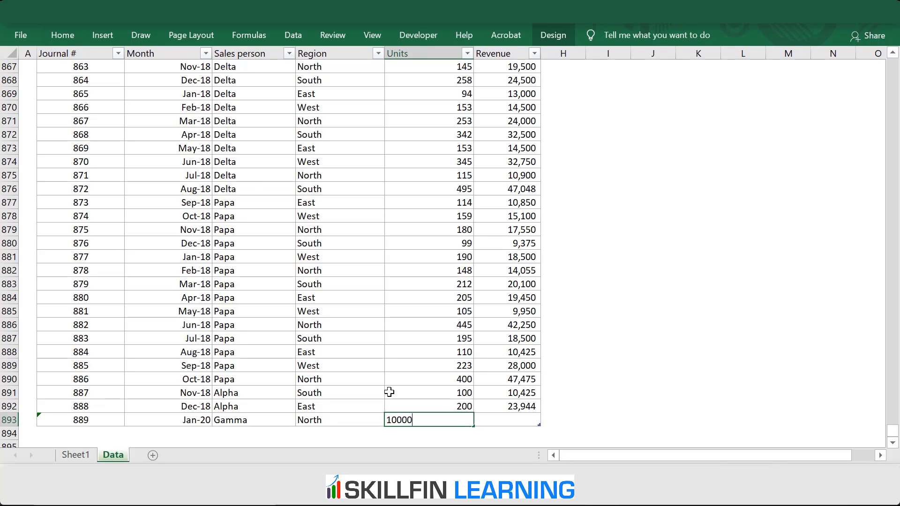
key(Return)
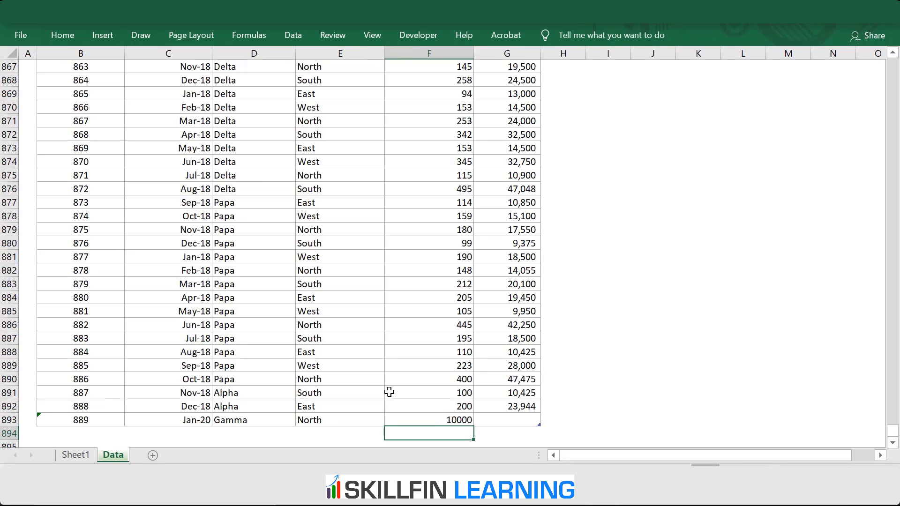
key(Up)
key(Right)
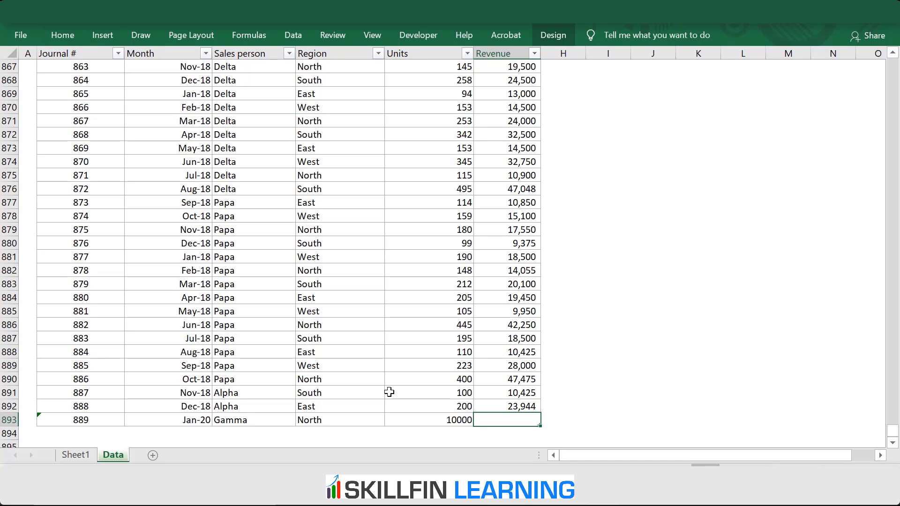
text(1000000)
key(Return)
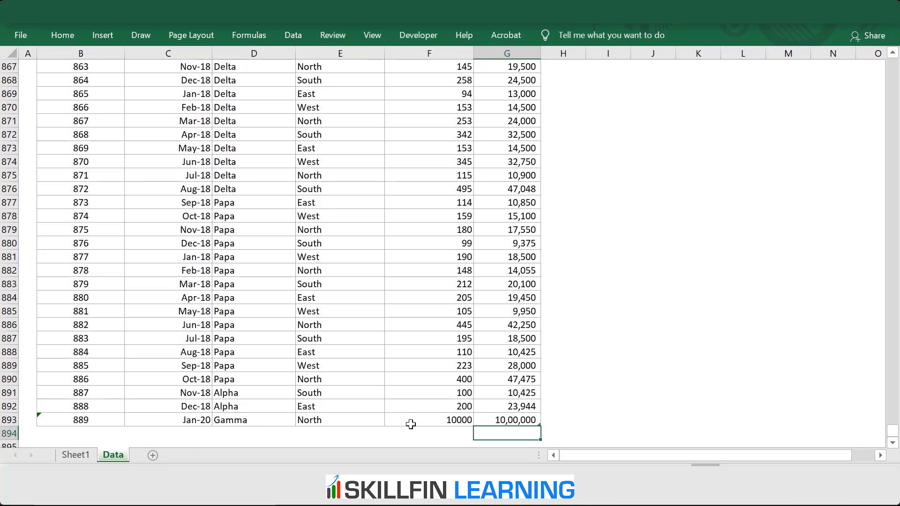
Step: Refresh the PivotTable on Sheet1 to include the new sales record
click(81, 458)
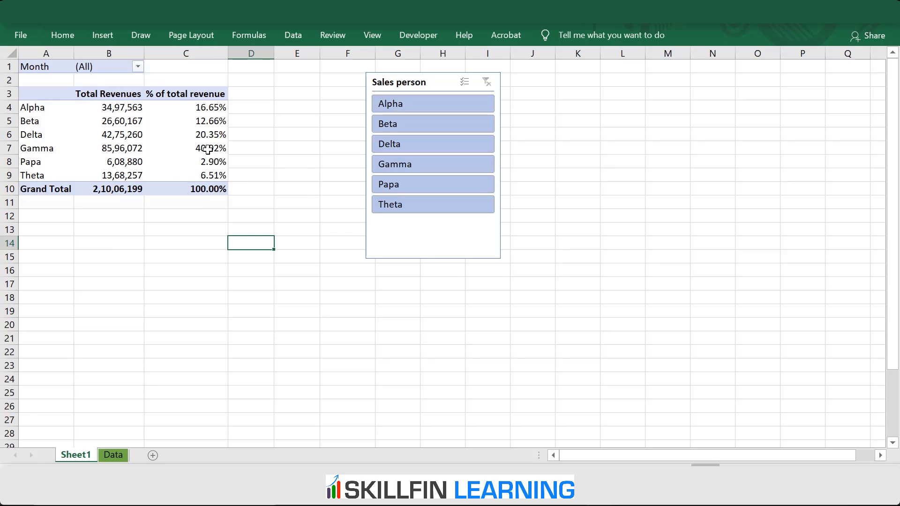
click(123, 121)
right_click(123, 121)
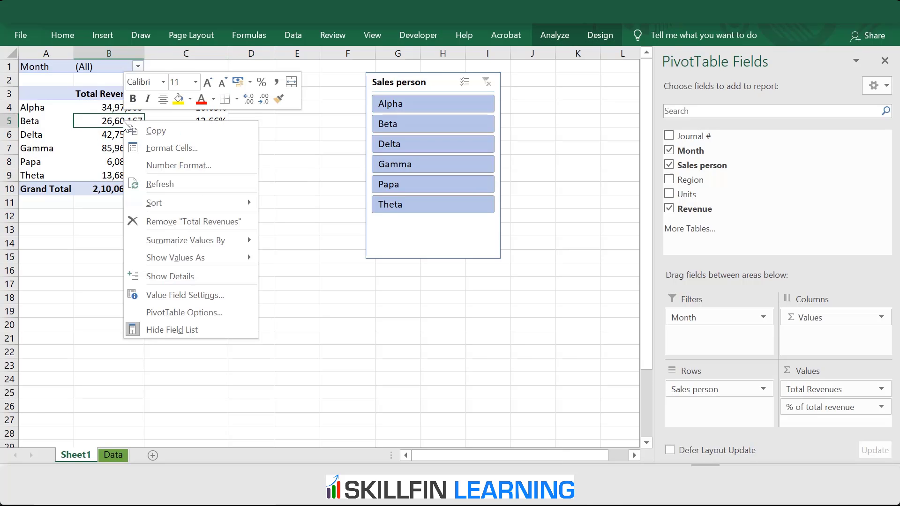
click(165, 184)
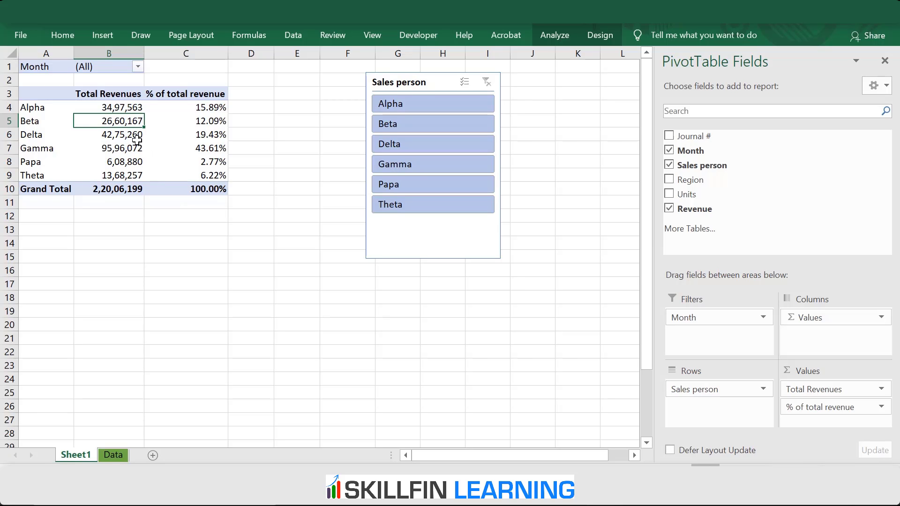
Step: Change the revenue of journal entry 889 on the Data sheet to 10000000
click(120, 453)
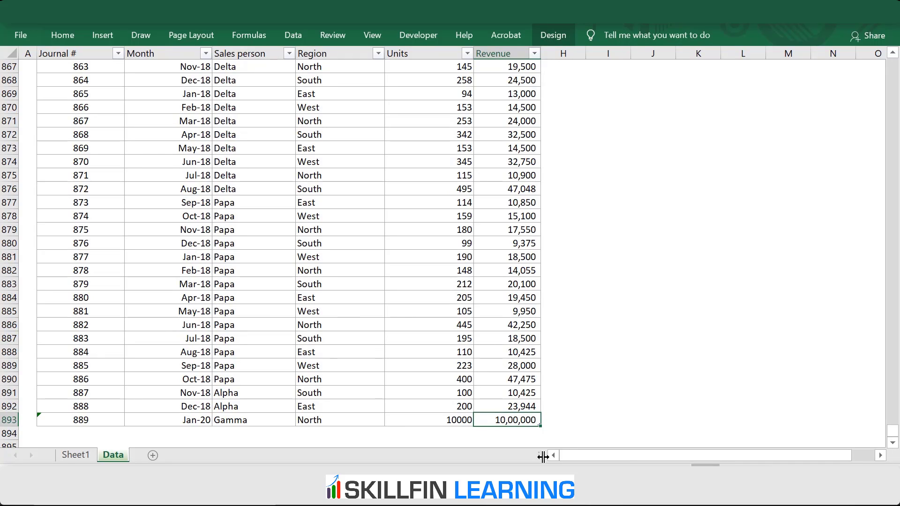
double_click(537, 420)
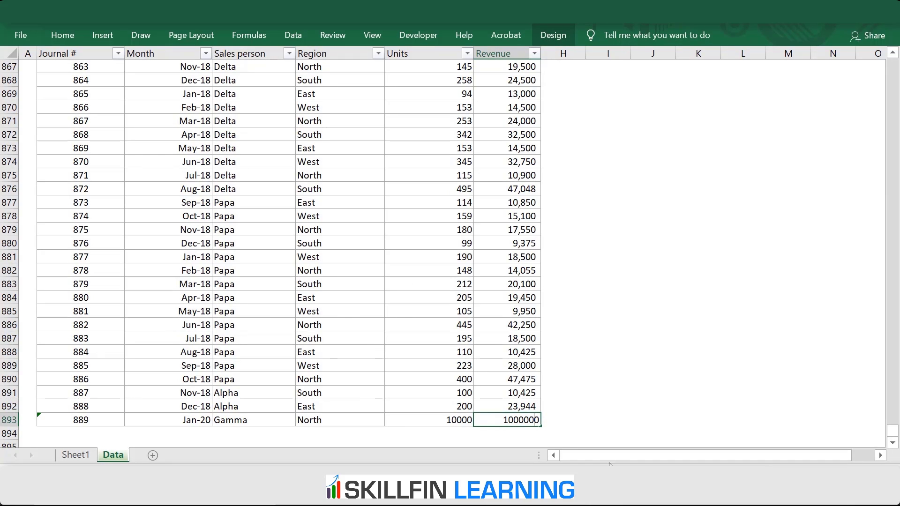
text(0)
key(Return)
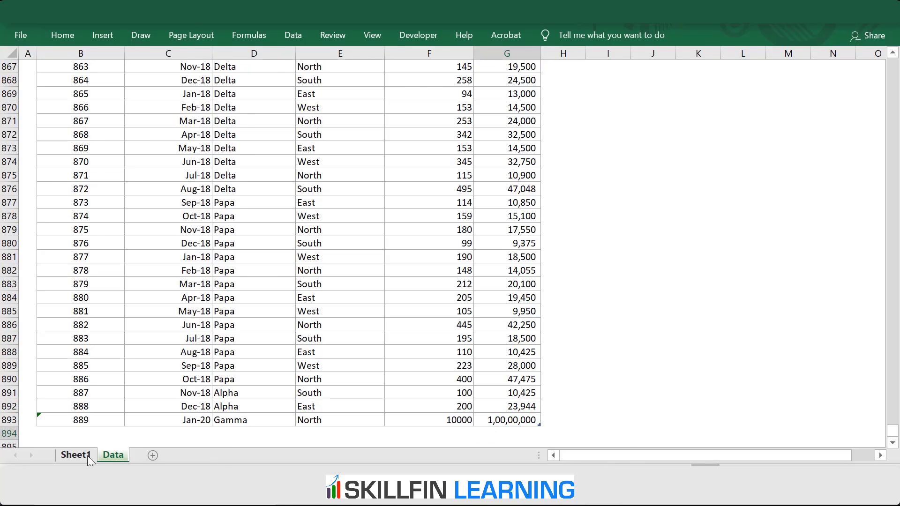
Step: Refresh the PivotTable on Sheet1 with the changed revenue of the Gamma record
click(88, 456)
click(125, 137)
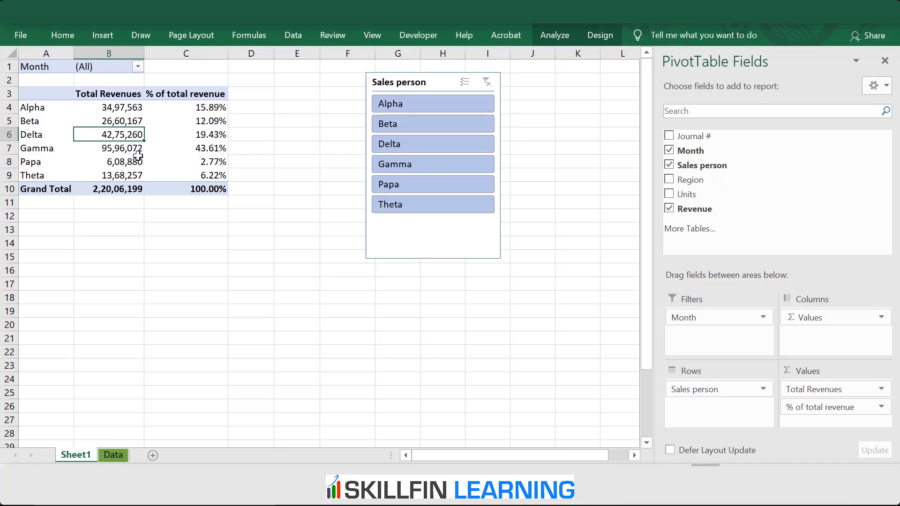
right_click(123, 121)
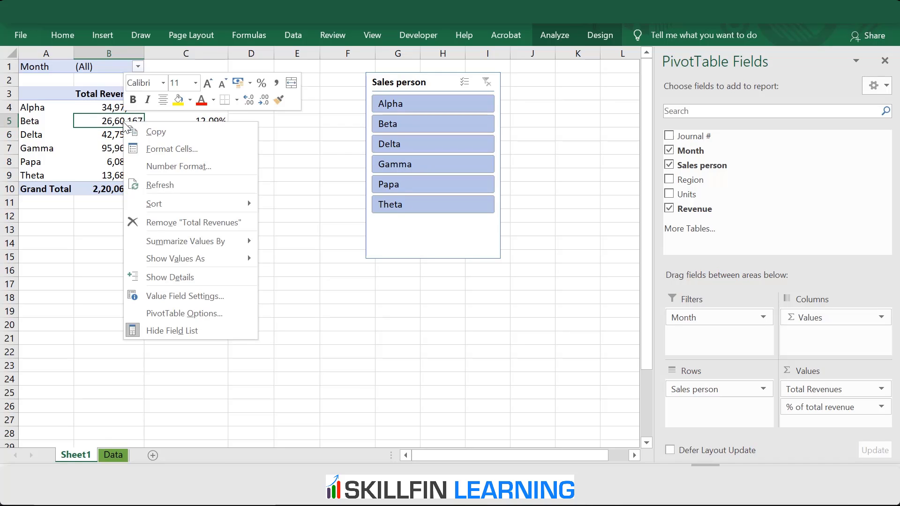
click(168, 190)
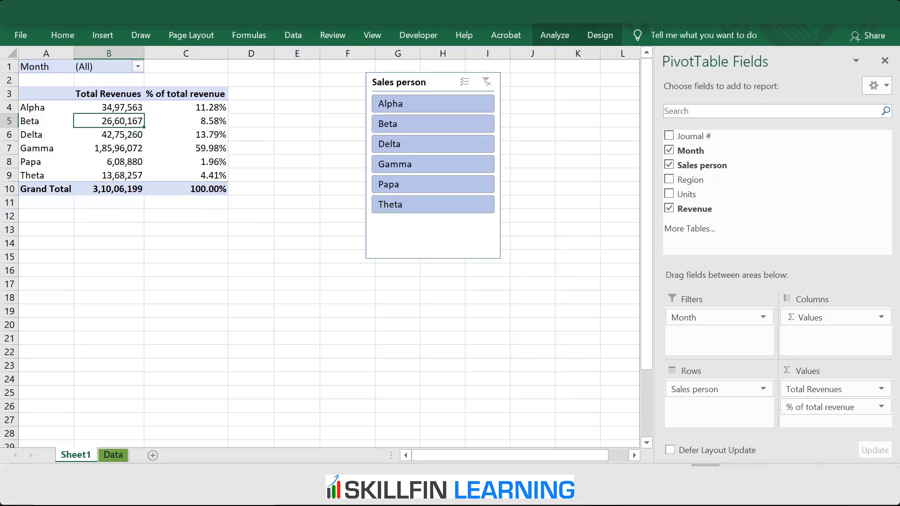
click(120, 455)
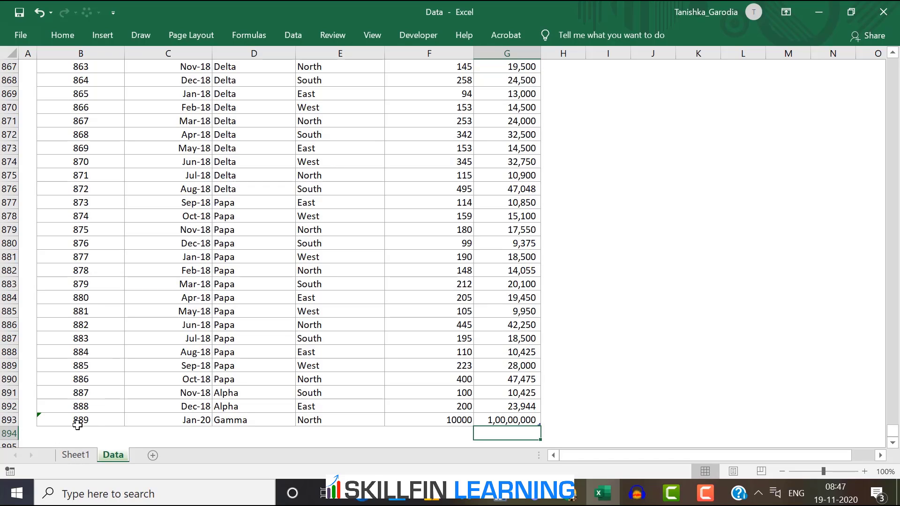
click(76, 455)
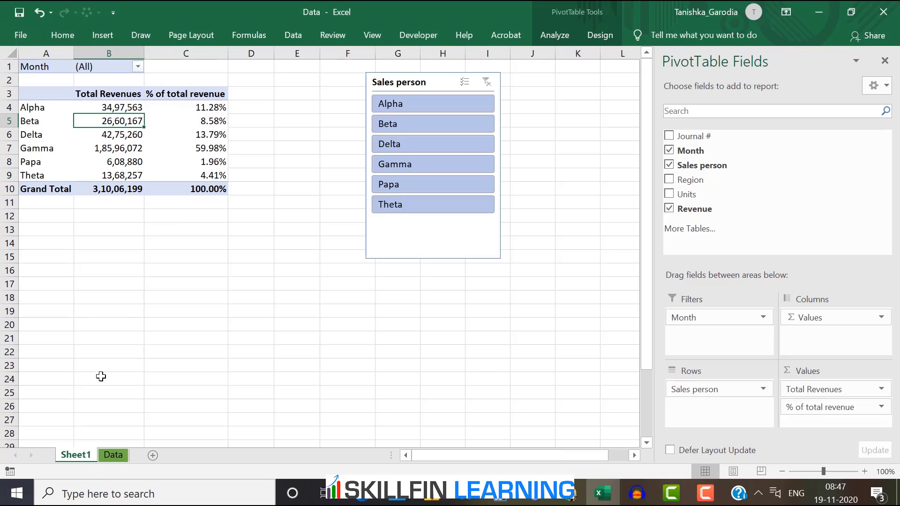